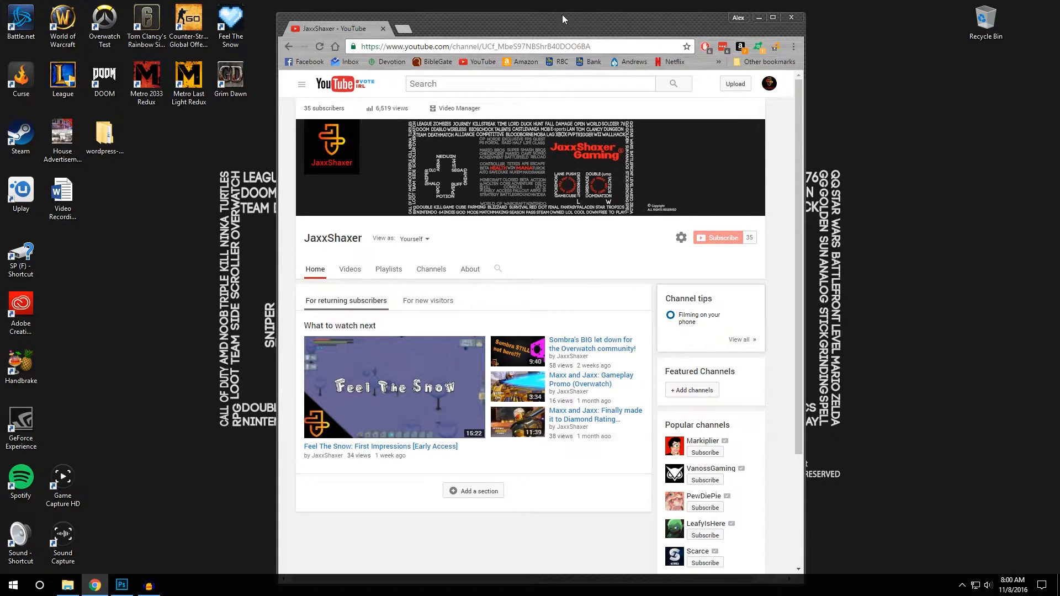
# - Move the browser window aside and view the Nintendo Controller Final JPEG from the Nintendo Controller folder
pyautogui.moveTo(504, 26); pyautogui.dragTo(743, 24)
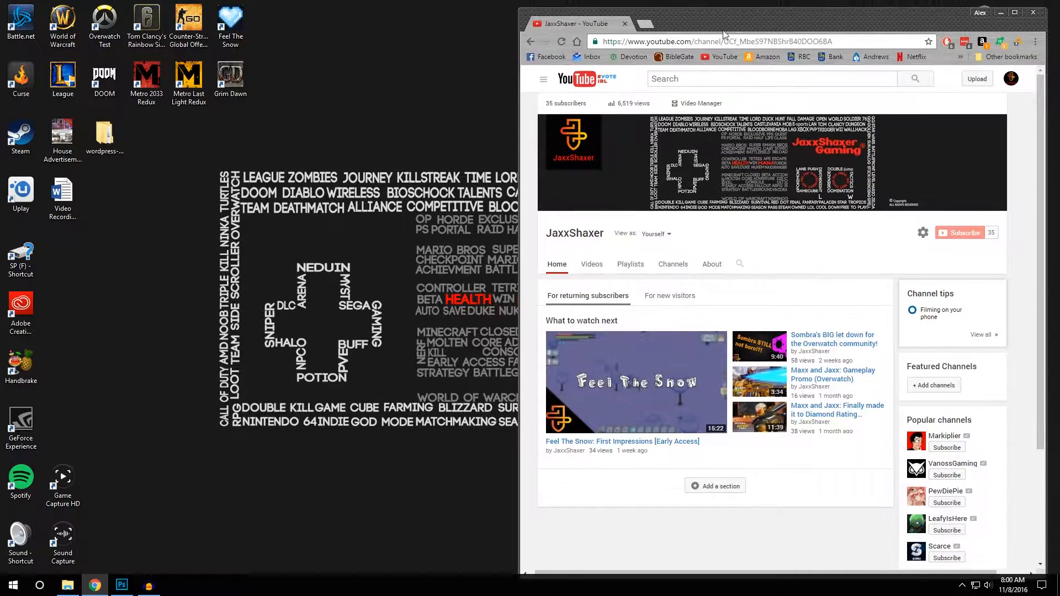
pyautogui.click(65, 587)
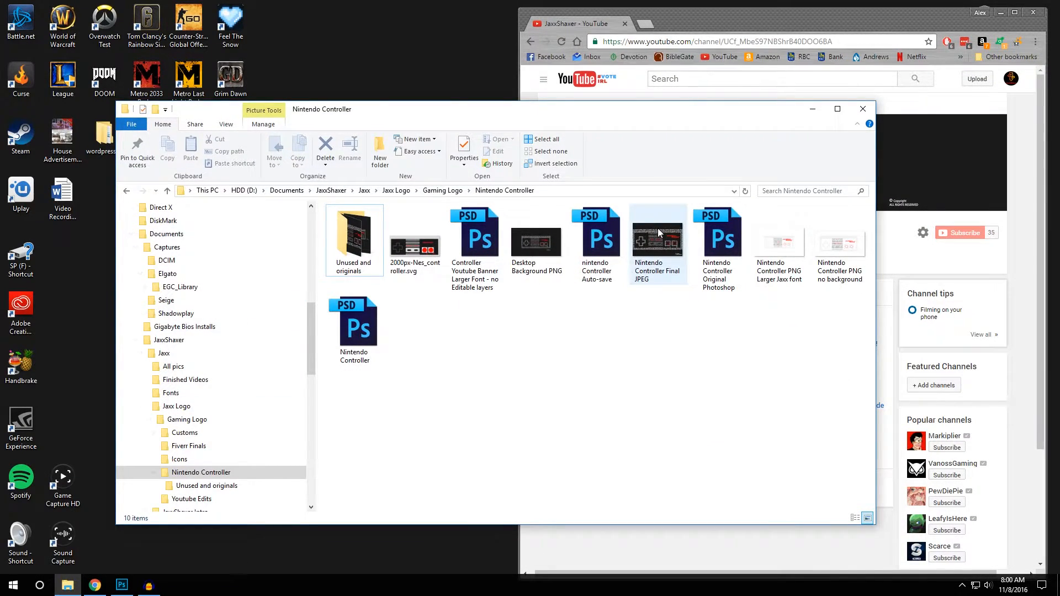
pyautogui.doubleClick(658, 232)
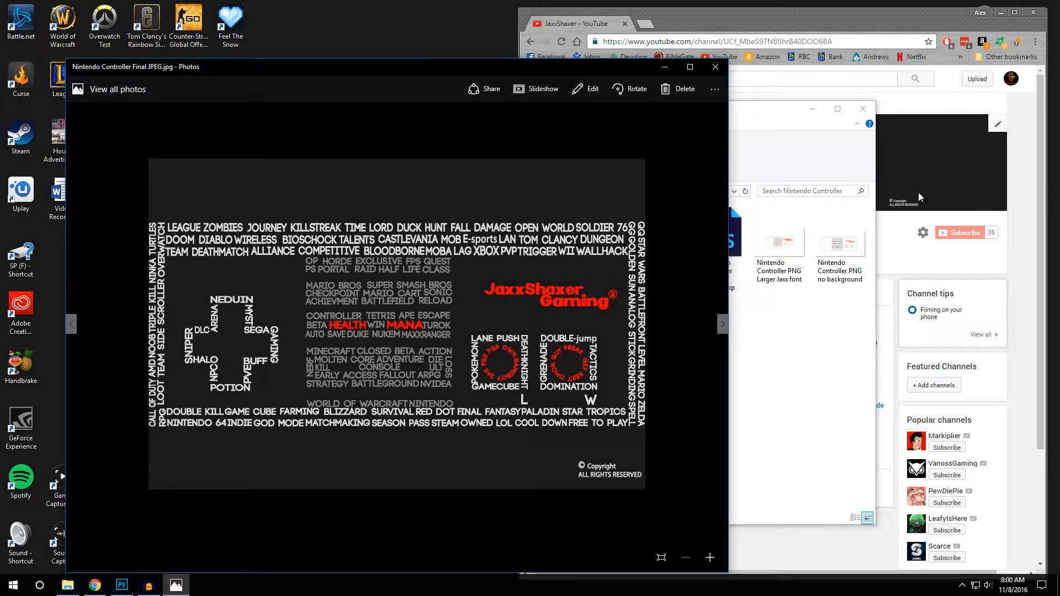
# - Start editing the YouTube channel art so a new banner photo can be uploaded
pyautogui.click(1037, 241)
pyautogui.click(998, 124)
pyautogui.click(964, 157)
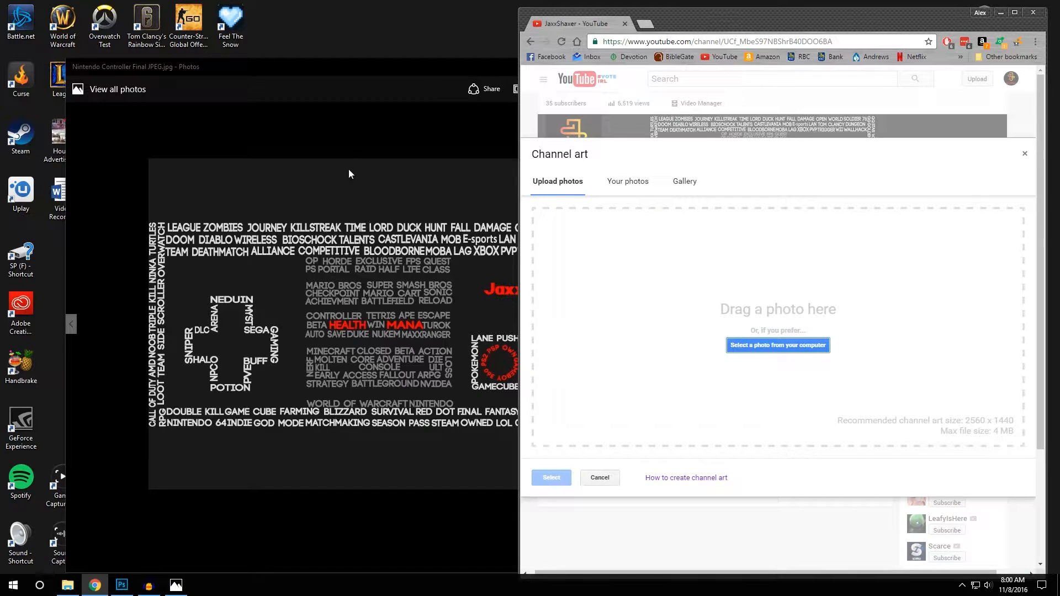
# - Close the image preview and try to upload Nintendo Controller Final JPEG as the channel art
pyautogui.click(353, 185)
pyautogui.click(711, 69)
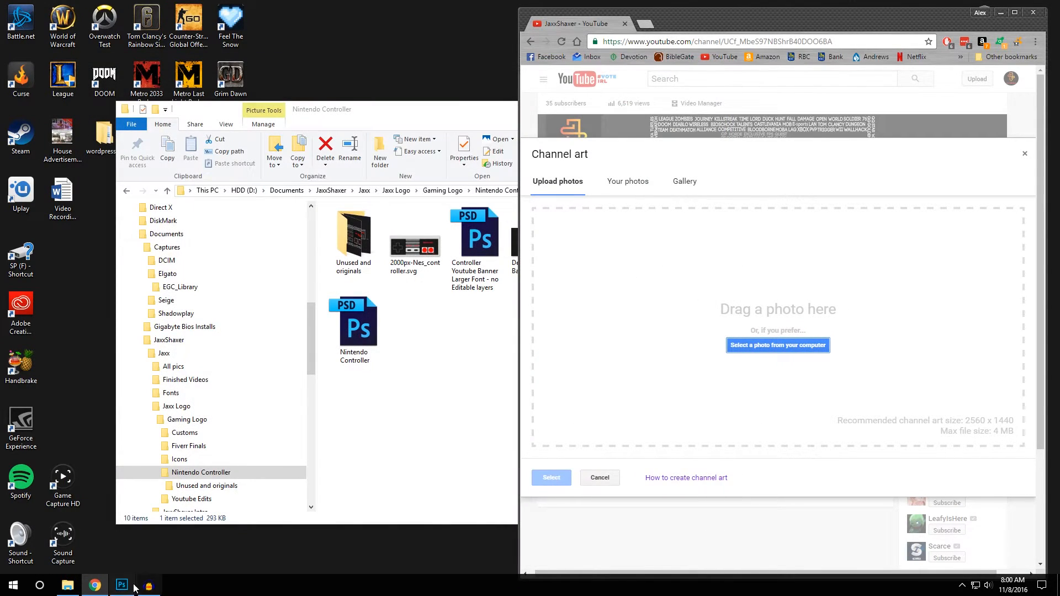
pyautogui.click(420, 339)
pyautogui.moveTo(663, 242); pyautogui.dragTo(949, 277)
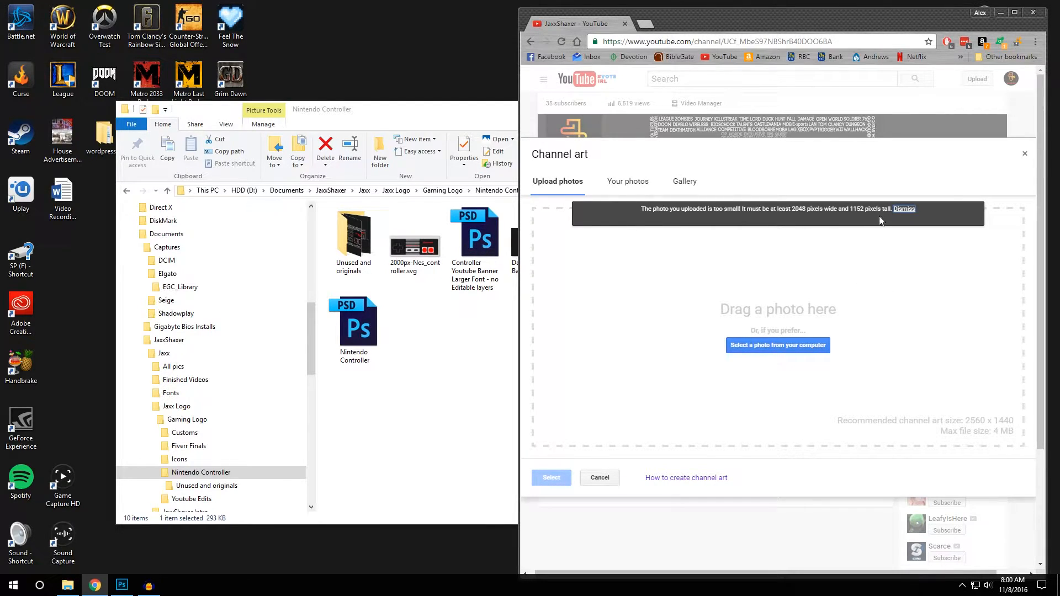
# - Open the Nintendo Controller PSD file from the Nintendo Controller folder in Photoshop
pyautogui.click(480, 343)
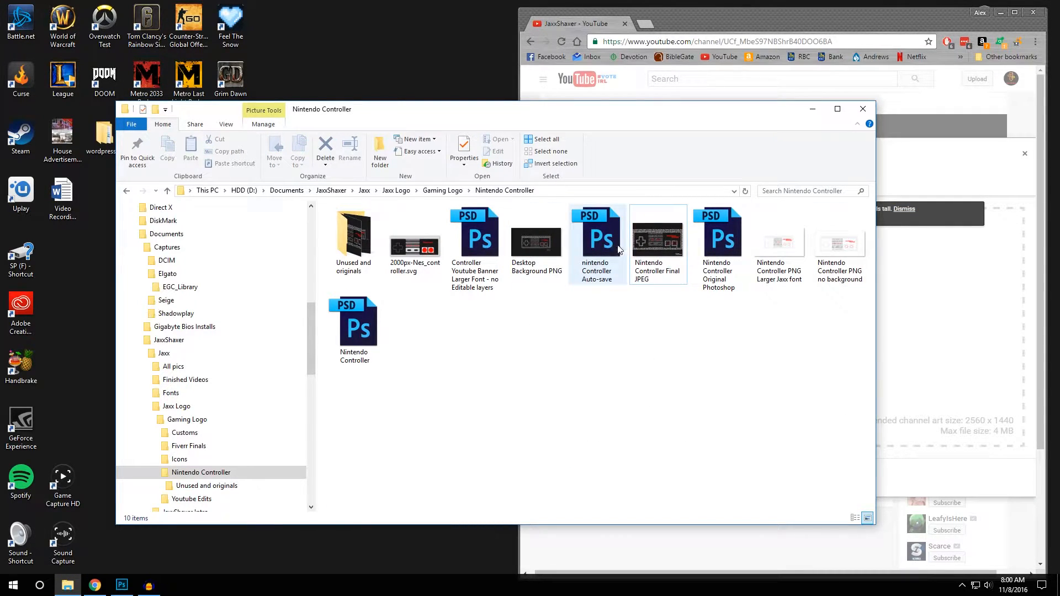
pyautogui.doubleClick(361, 328)
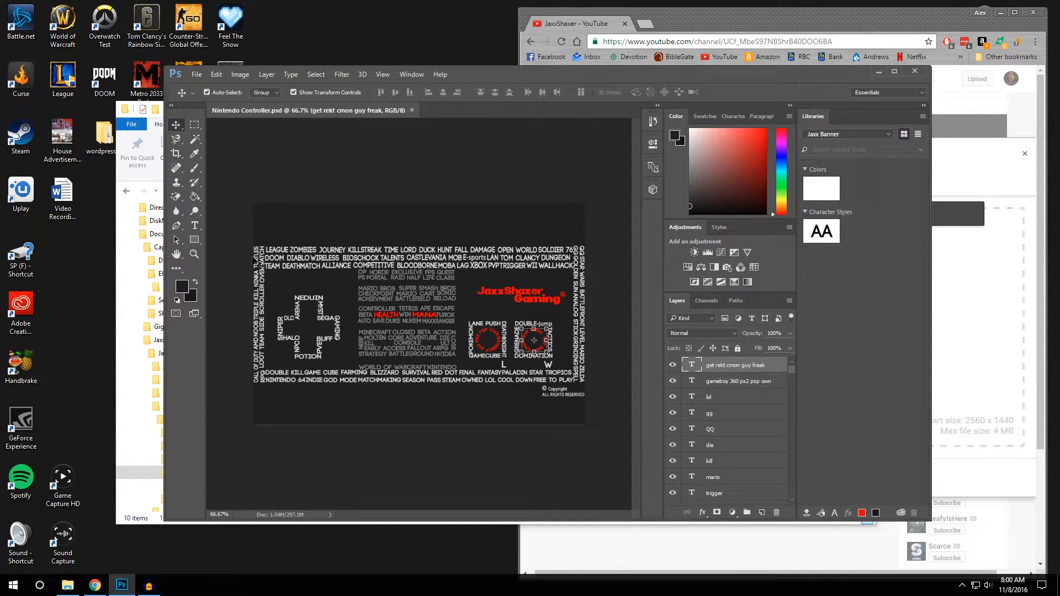
pyautogui.click(240, 74)
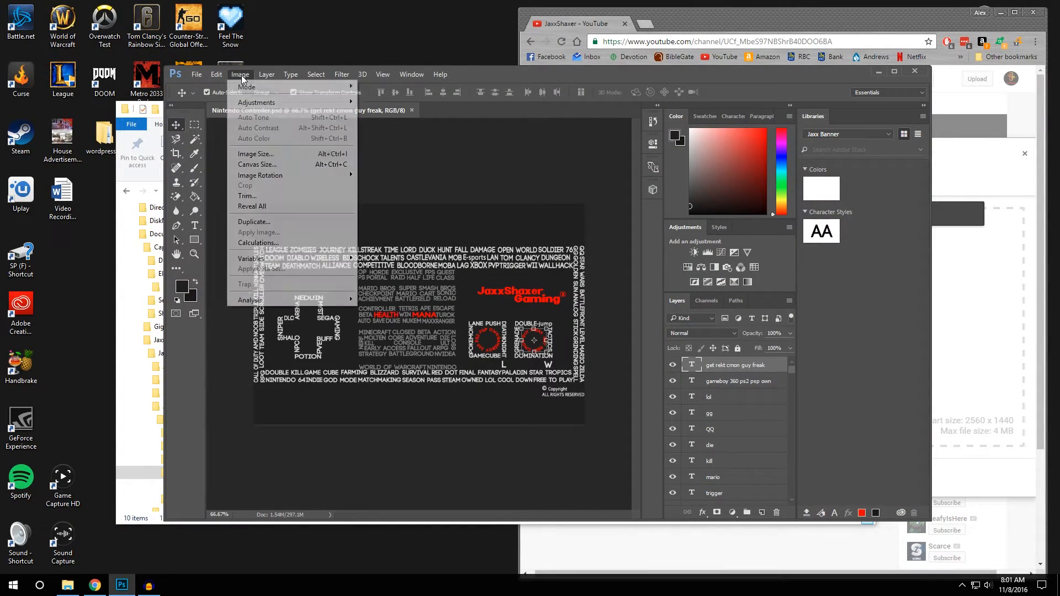
pyautogui.click(270, 164)
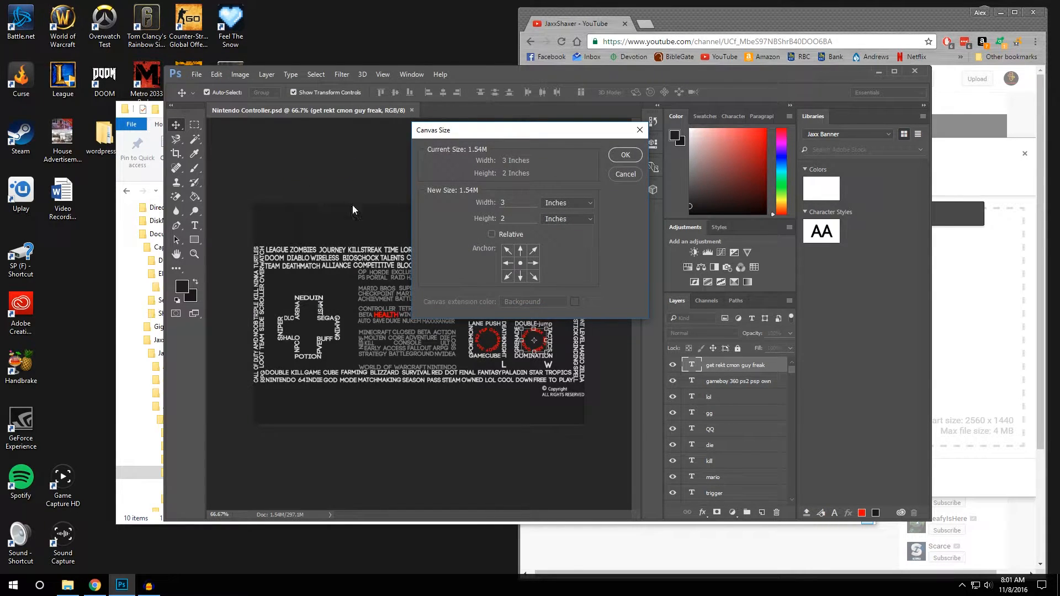
pyautogui.click(577, 203)
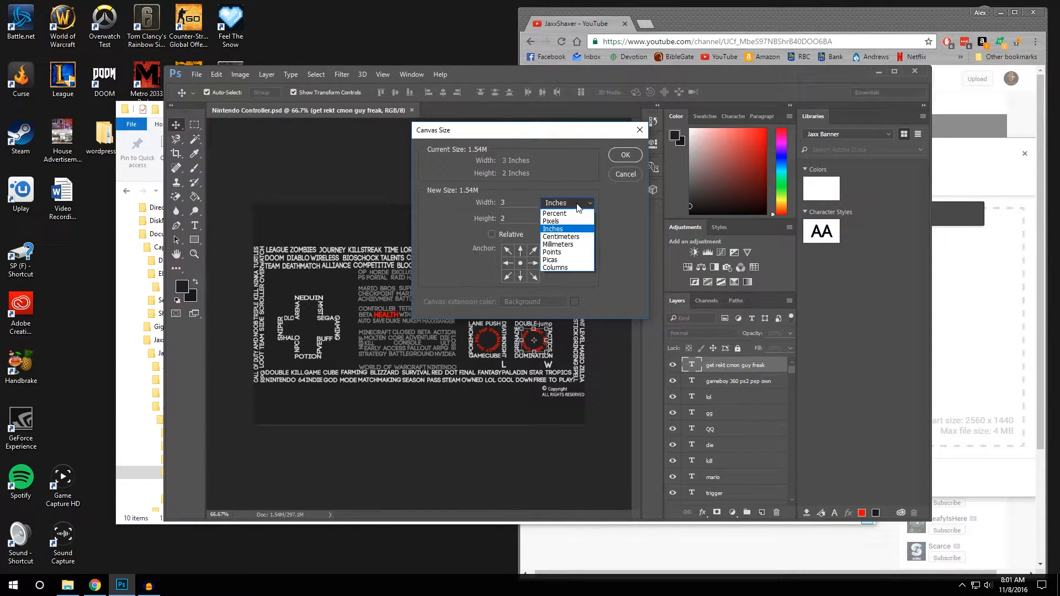
pyautogui.click(562, 222)
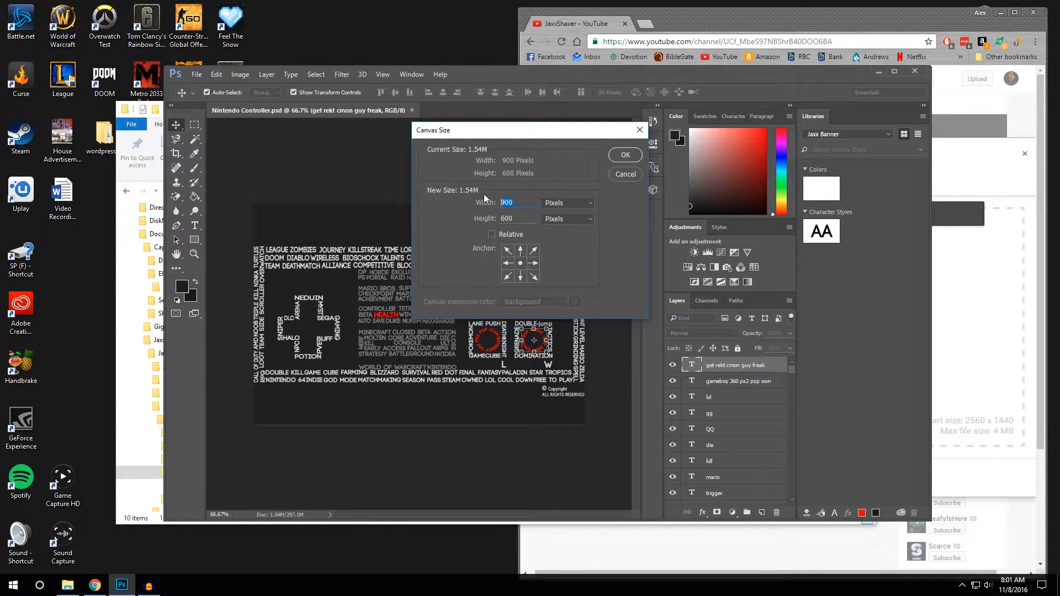
pyautogui.write('205')
pyautogui.moveTo(773, 70); pyautogui.dragTo(729, 75)
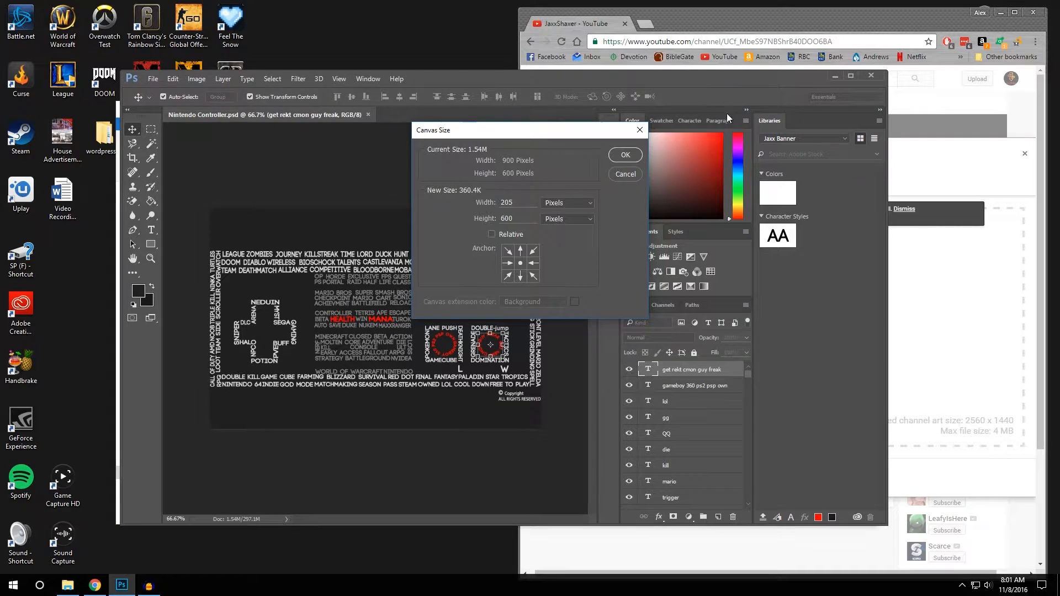
pyautogui.write('8')
pyautogui.click(626, 174)
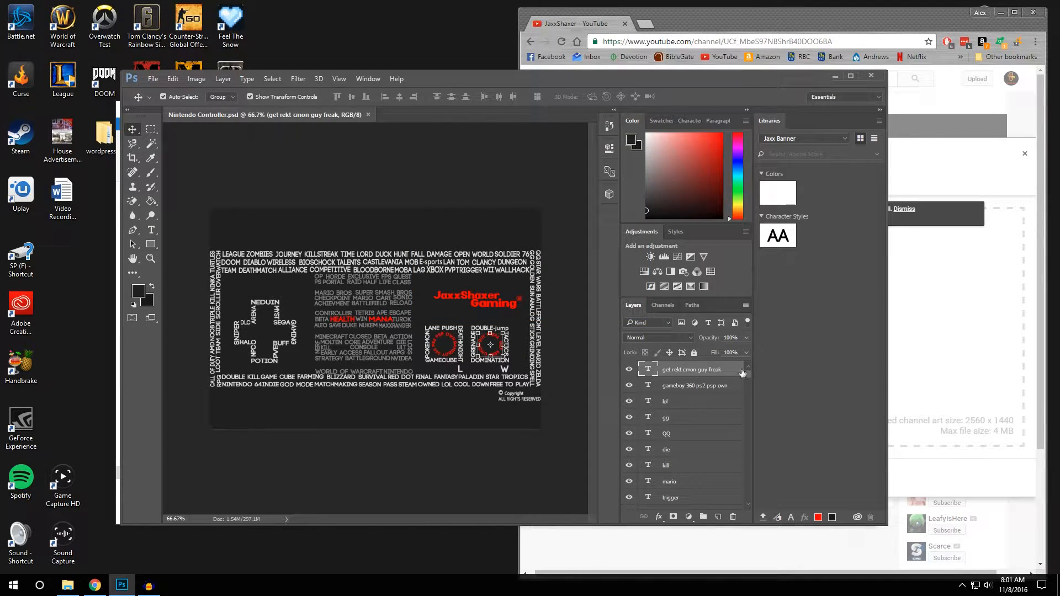
# - Select the Rectangle 1 layer, sample the dark background colour with the Eyedropper, and check the foreground colour's hex code
pyautogui.moveTo(750, 378); pyautogui.dragTo(747, 501)
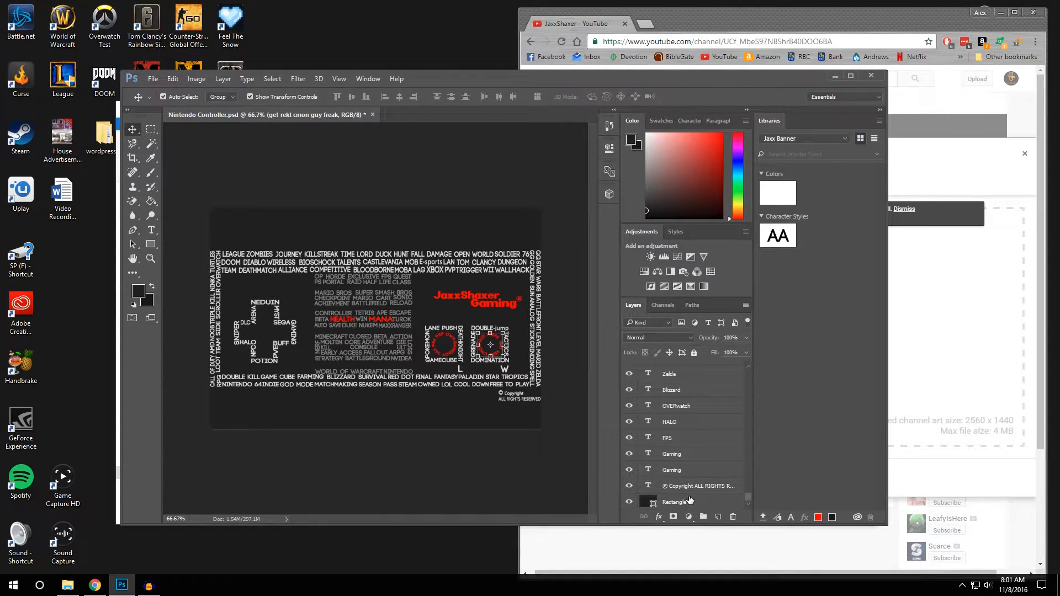
pyautogui.click(689, 502)
pyautogui.click(150, 158)
pyautogui.click(312, 231)
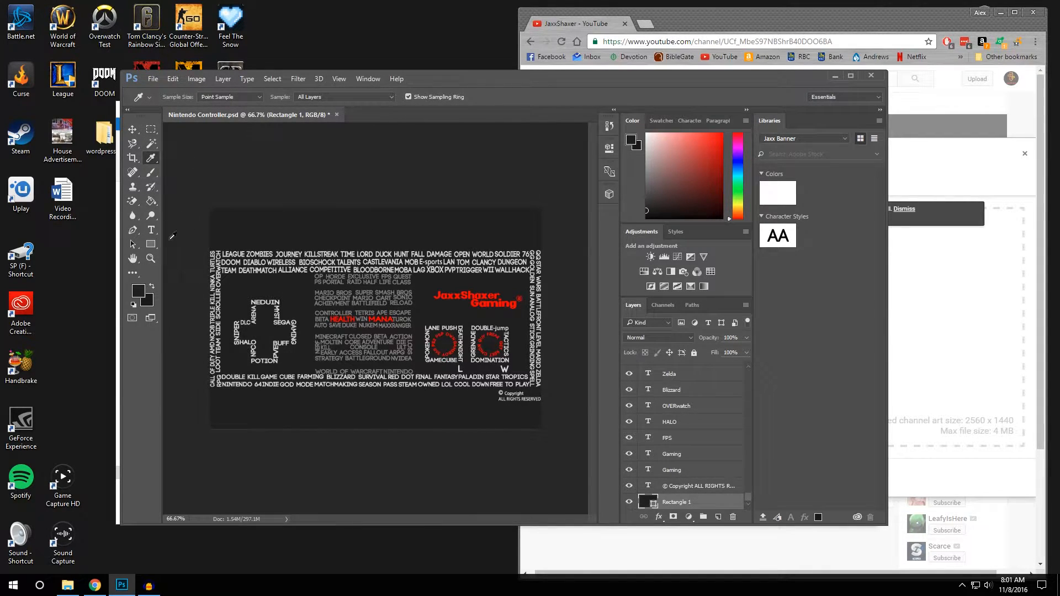
pyautogui.click(138, 291)
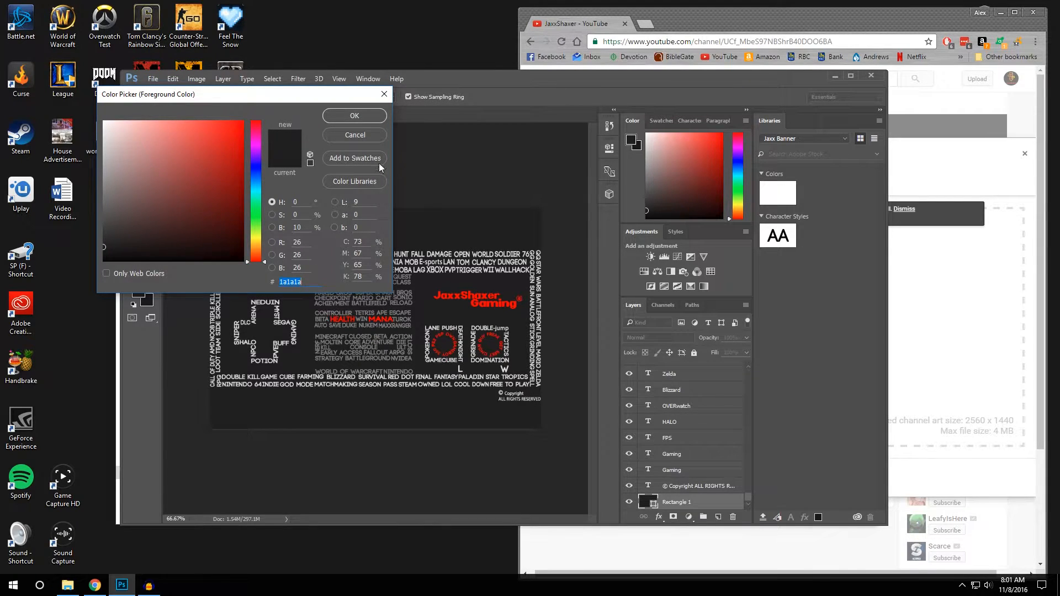
pyautogui.click(385, 95)
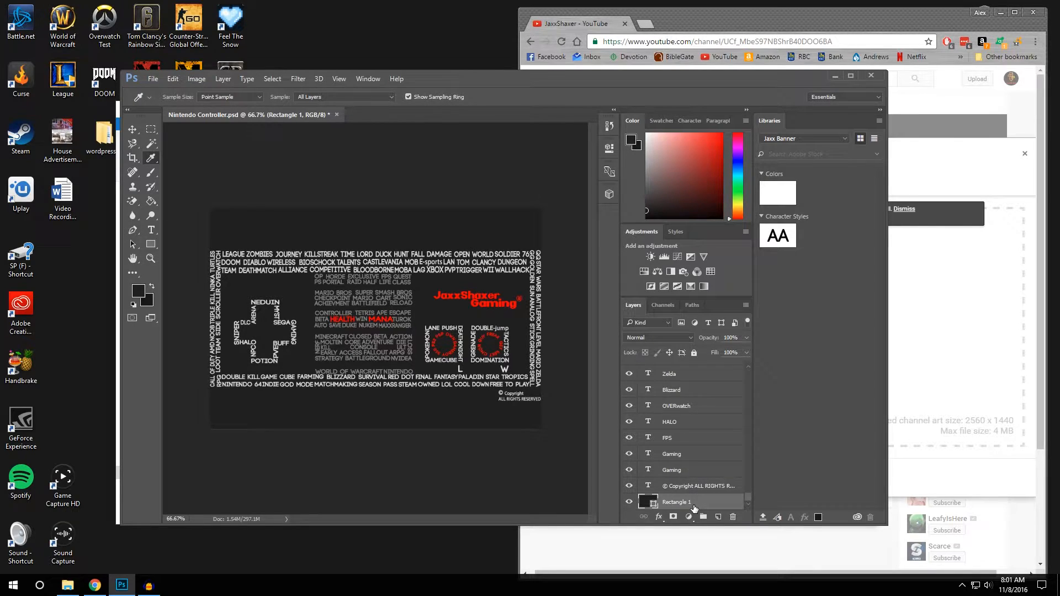
# - Try to delete the Rectangle 1 background layer and save the transparent artwork as a PNG
pyautogui.press('Delete')
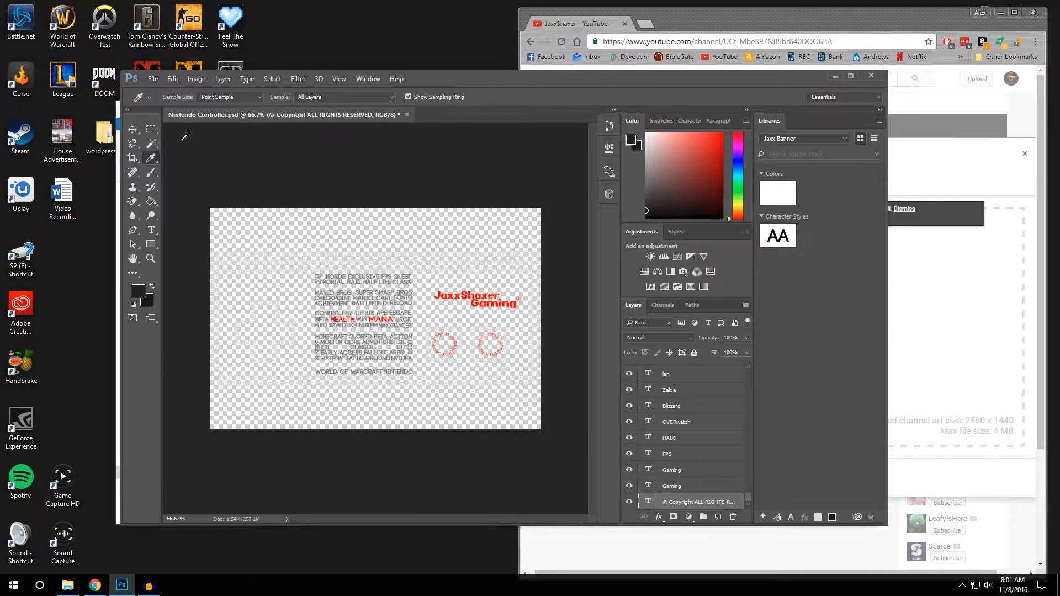
pyautogui.click(157, 81)
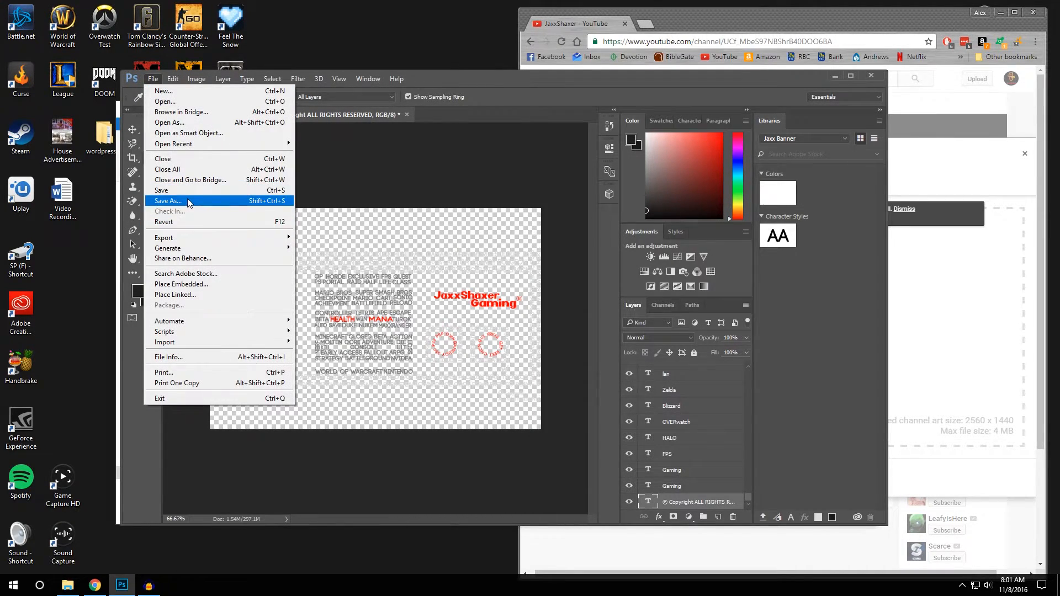
pyautogui.click(166, 201)
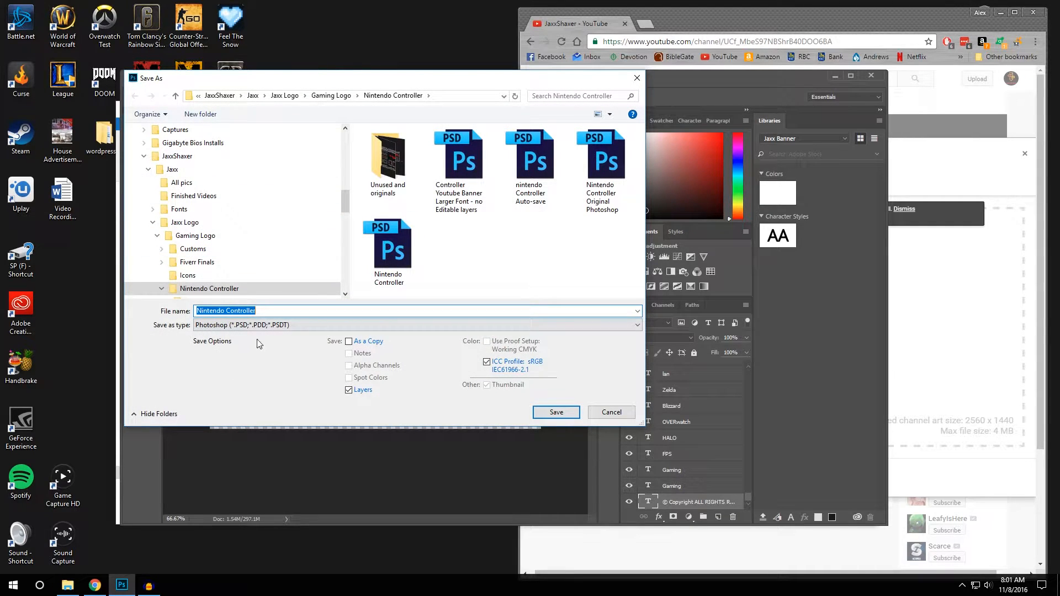
pyautogui.click(273, 326)
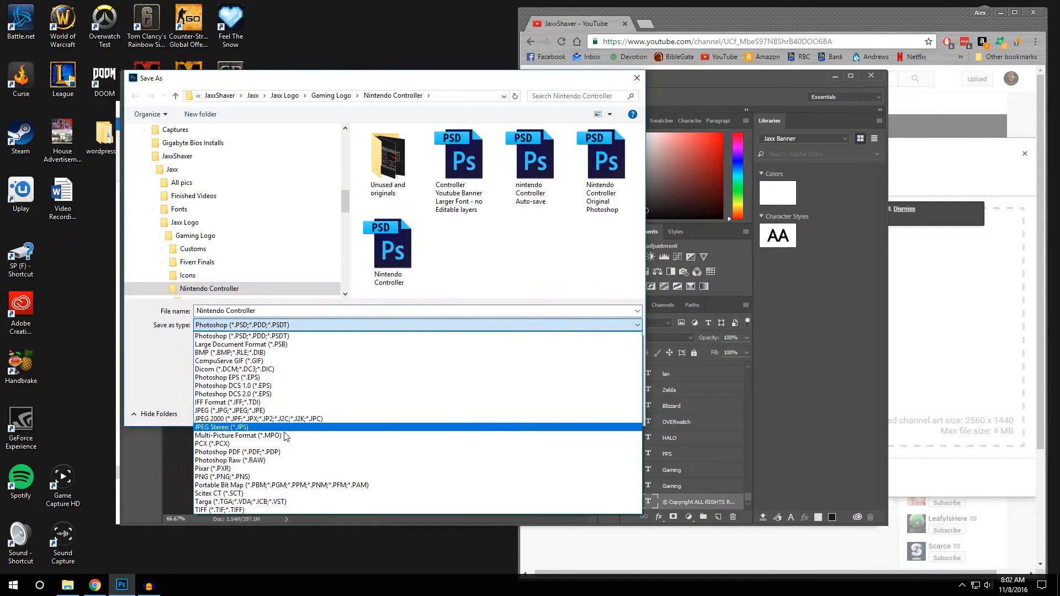
pyautogui.click(223, 477)
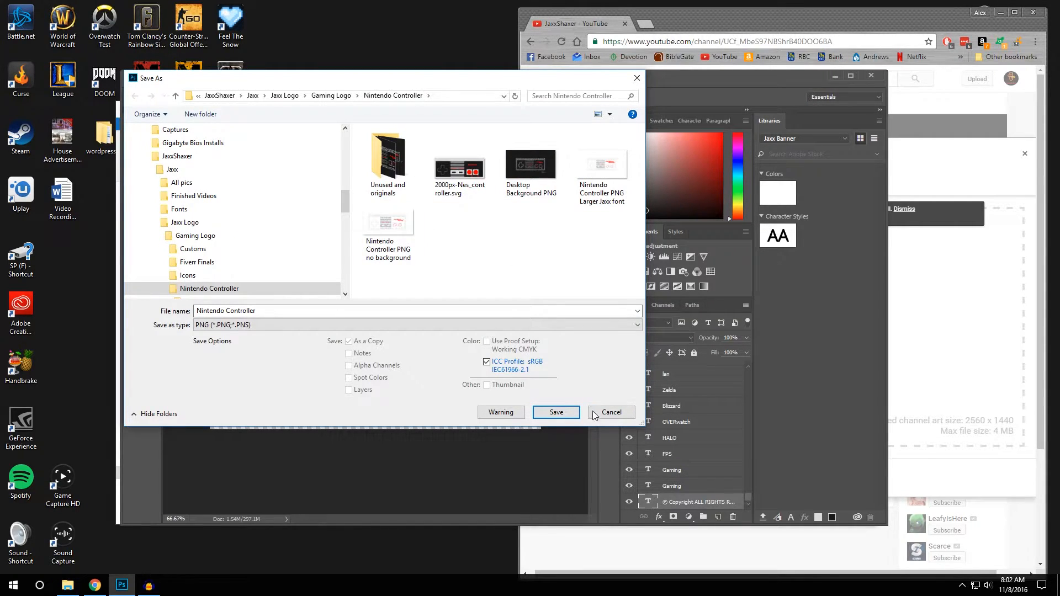
pyautogui.click(611, 412)
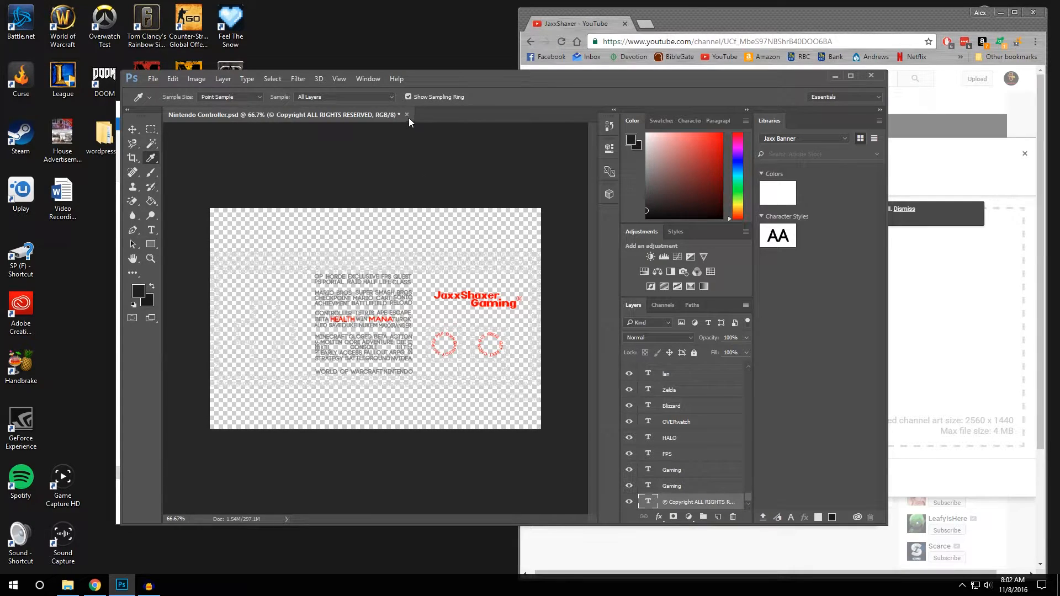
# - Close the PSD without saving and create a custom 2046 x 1152 pixel document at 500 pixels/inch, RGB, white background
pyautogui.click(407, 115)
pyautogui.click(551, 248)
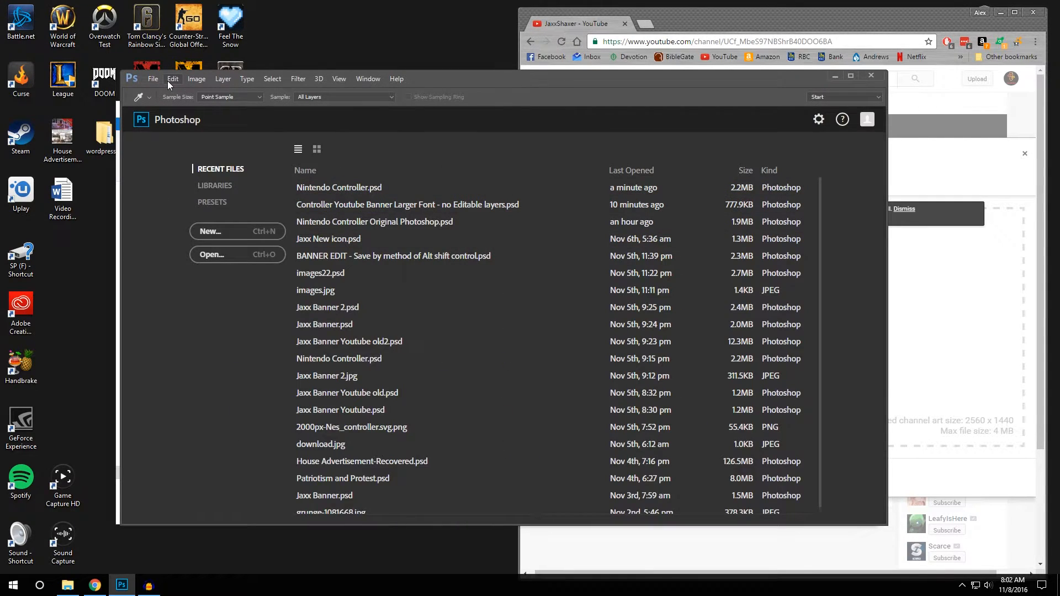
pyautogui.click(241, 233)
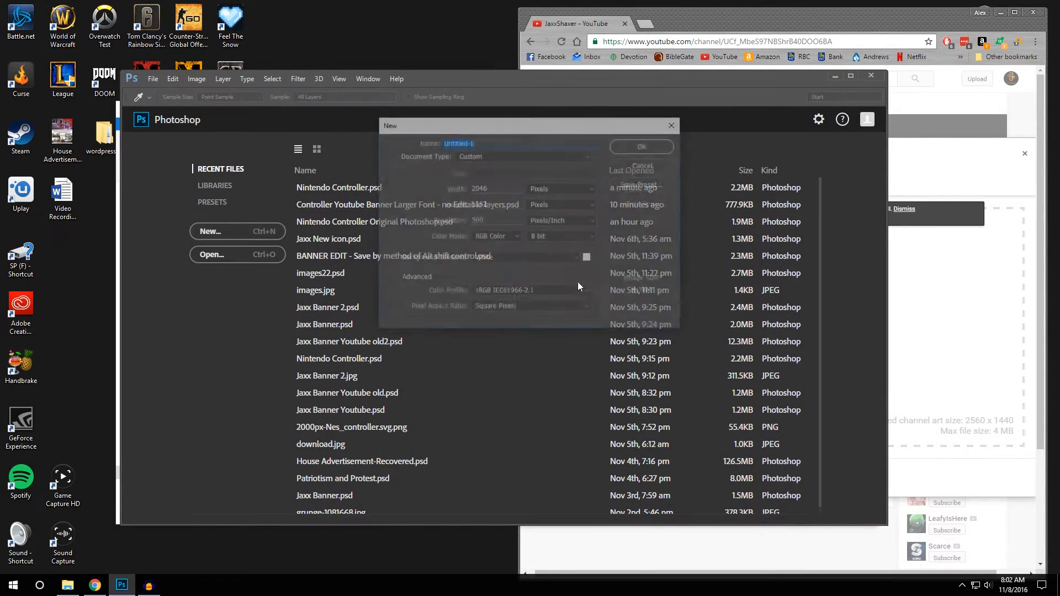
pyautogui.click(492, 155)
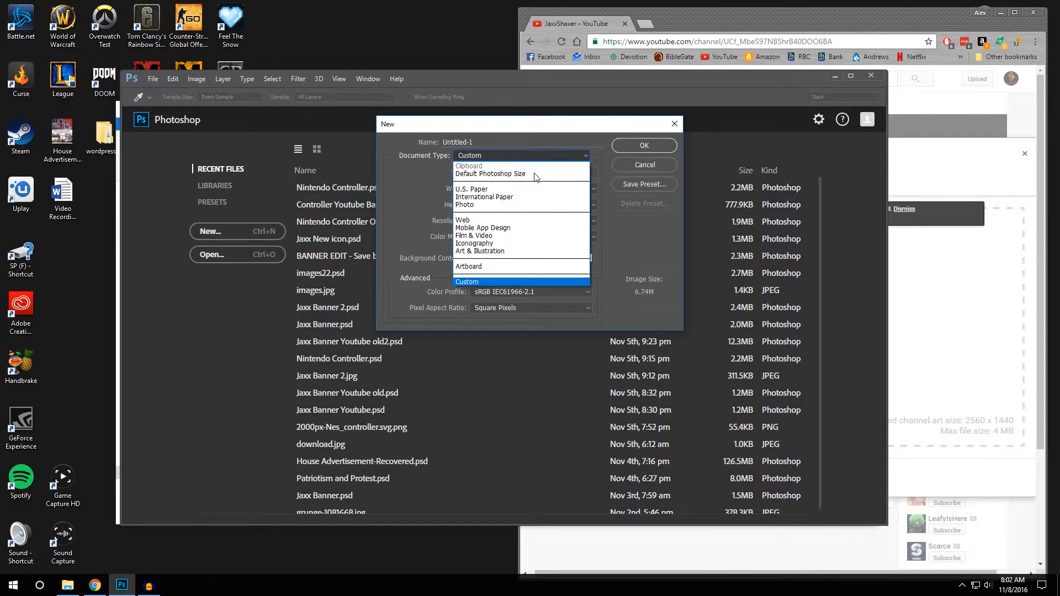
pyautogui.click(506, 281)
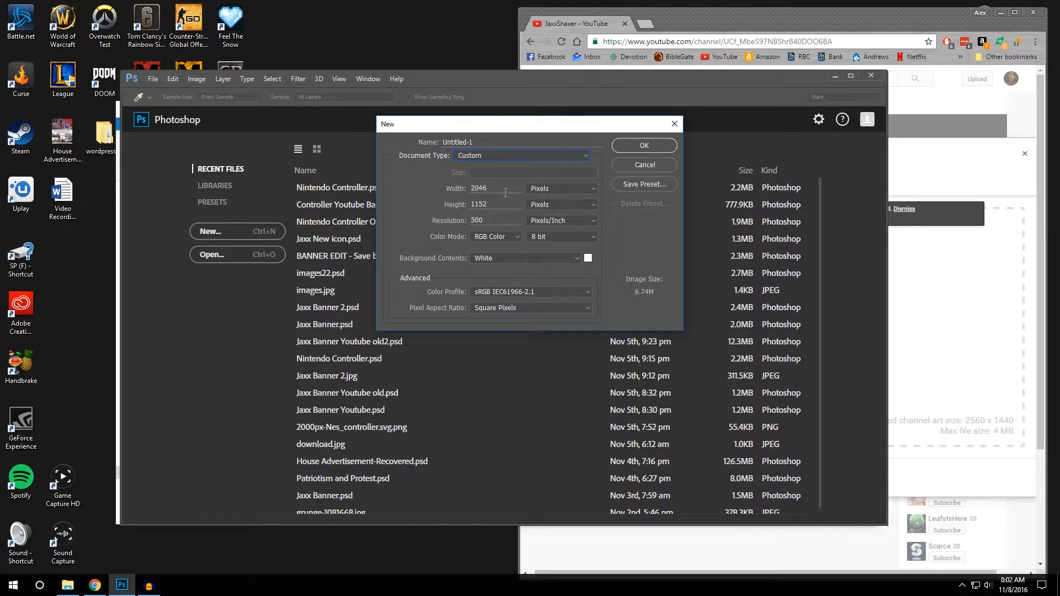
pyautogui.click(653, 148)
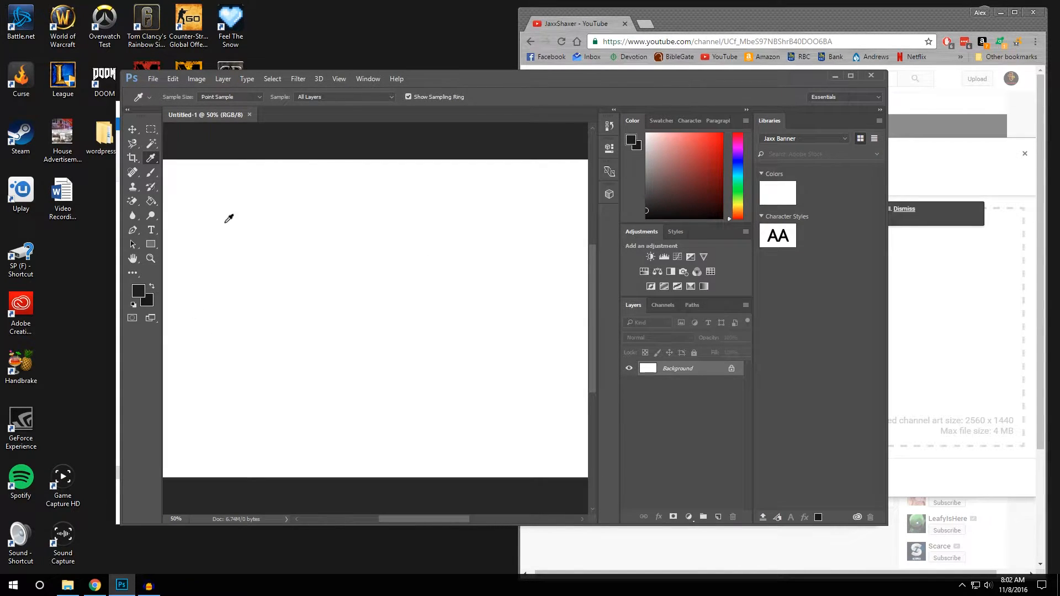
# - Fill the new document's background with the foreground colour 1a1a1a using the Paint Bucket, and check its hex code
pyautogui.click(150, 202)
pyautogui.click(313, 262)
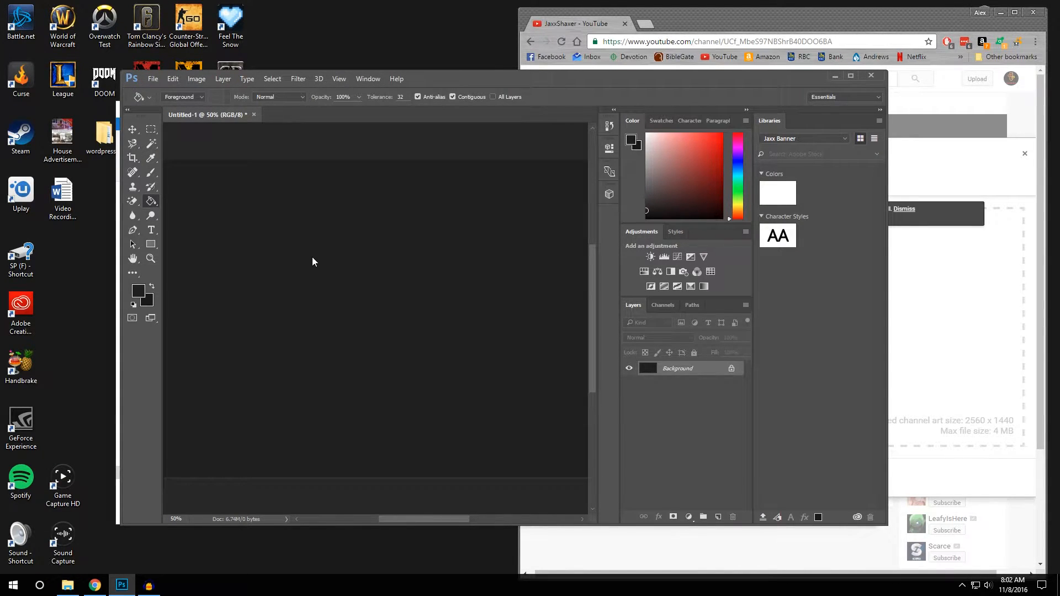
pyautogui.click(141, 294)
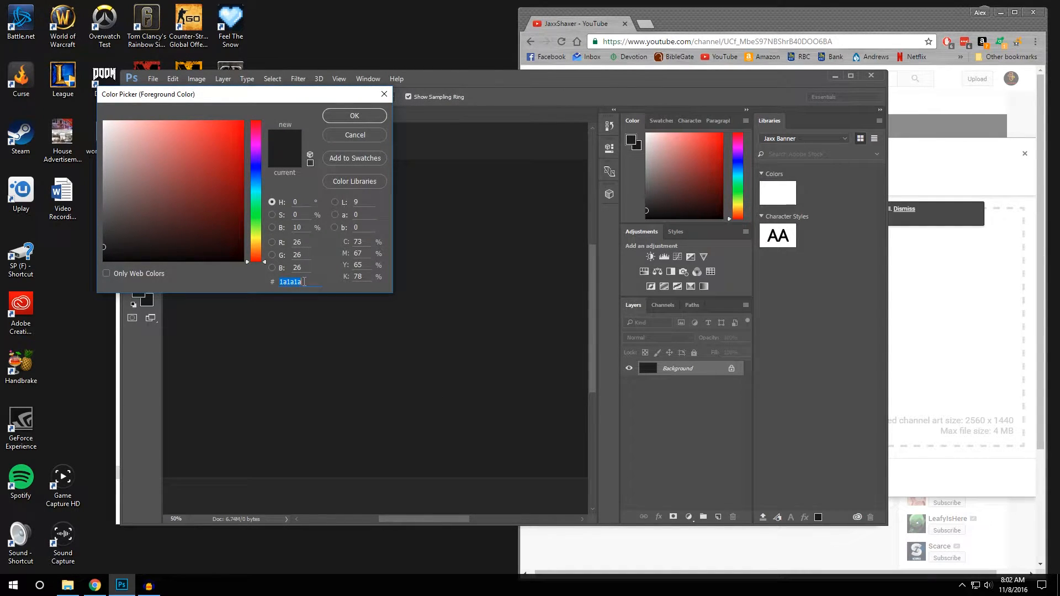
pyautogui.click(379, 118)
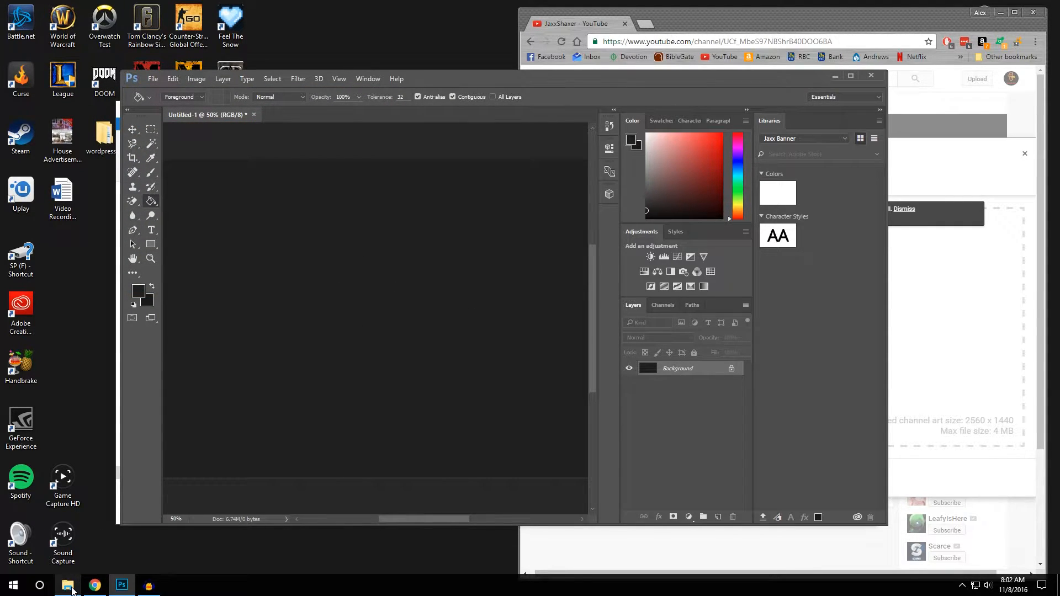
# - Place the "Nintendo Controller PNG no background" image from the Nintendo Controller folder into the dark document
pyautogui.click(72, 590)
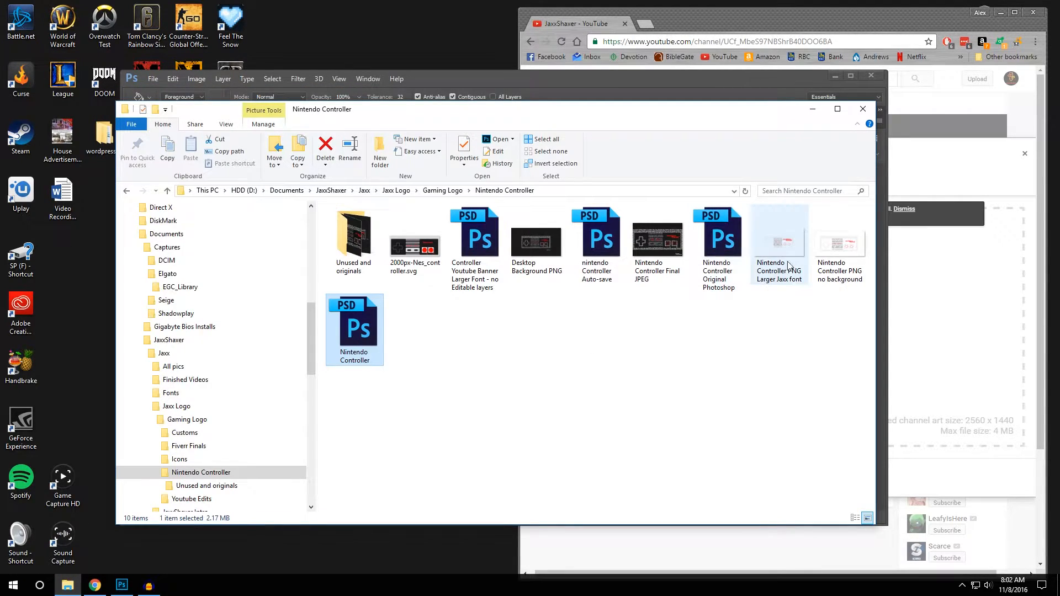
pyautogui.moveTo(670, 113); pyautogui.dragTo(562, 350)
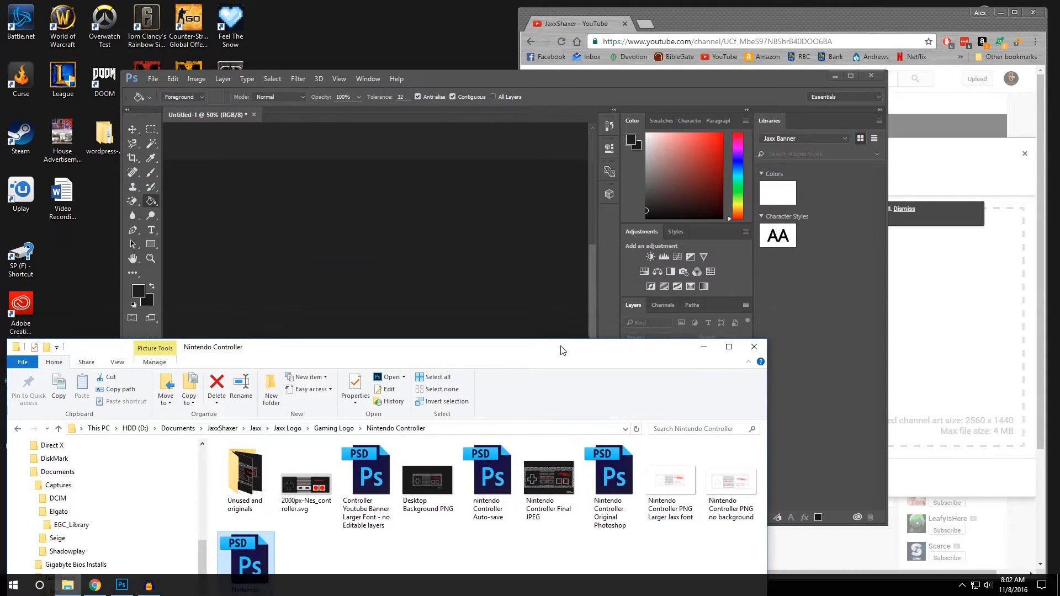
pyautogui.moveTo(730, 482); pyautogui.dragTo(440, 313)
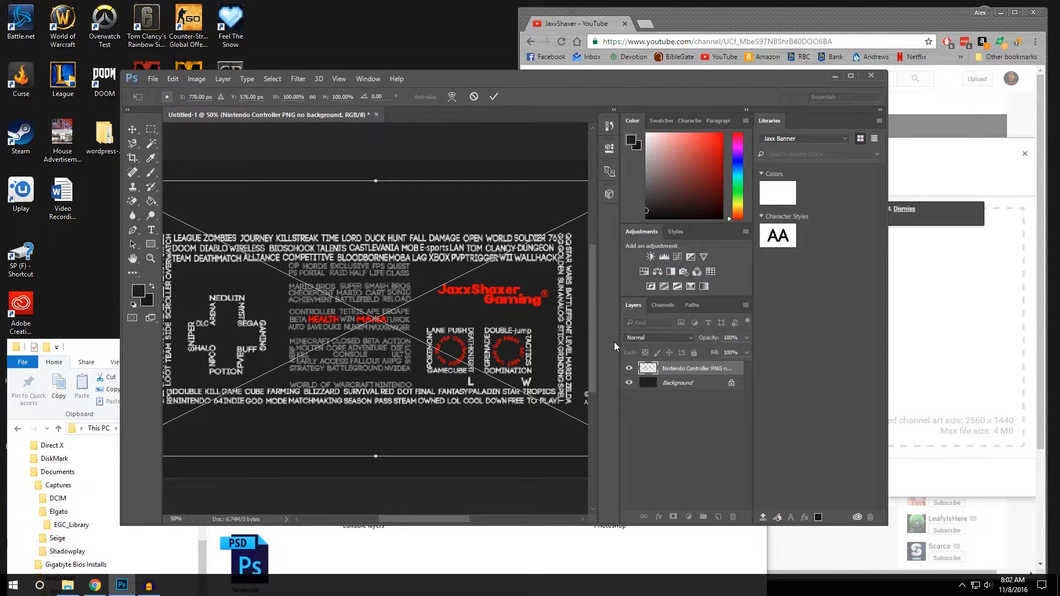
pyautogui.click(493, 98)
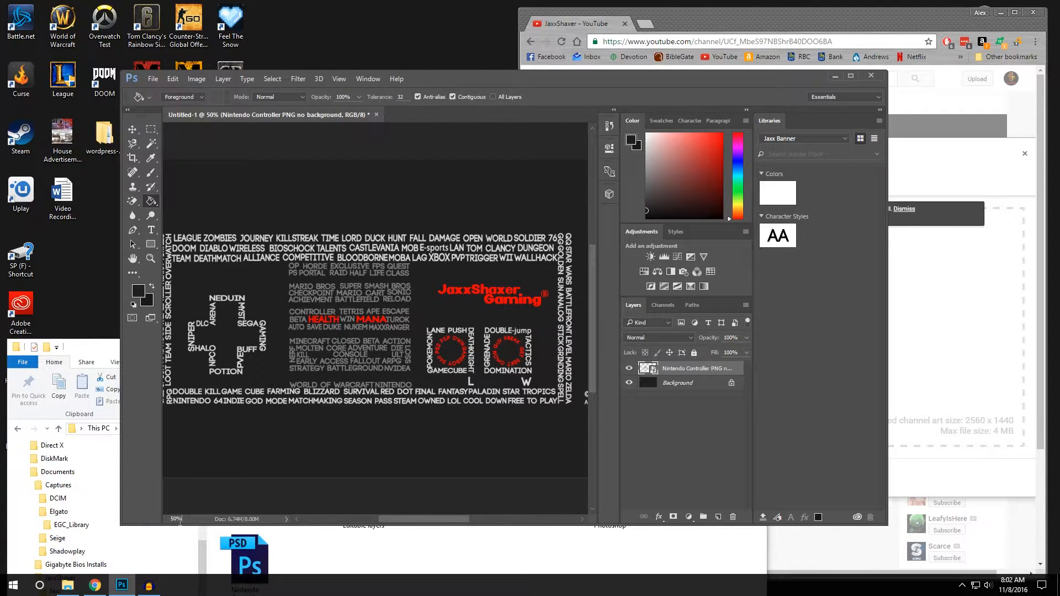
# - Centre the placed controller artwork horizontally on the canvas with the Move tool at 25% zoom, and deselect it
pyautogui.write('25')
pyautogui.press('Return')
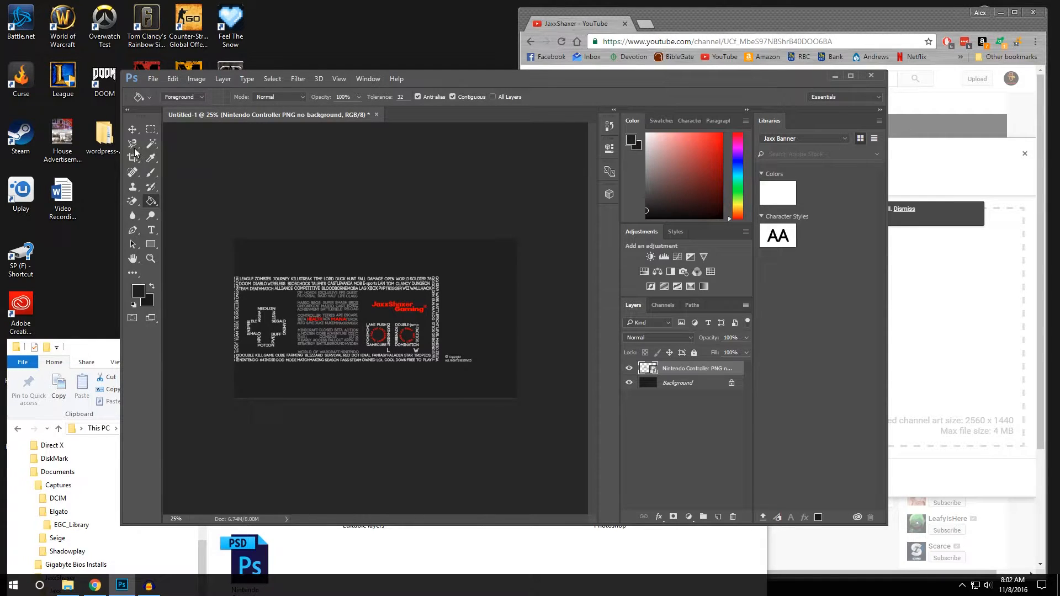
pyautogui.click(132, 130)
pyautogui.hotkey('shift', 'Right')
pyautogui.hotkey('shift', 'Right')
pyautogui.hotkey('shift', 'Right')
pyautogui.hotkey('shift', 'Right')
pyautogui.hotkey('shift', 'Right')
pyautogui.hotkey('shift', 'Right')
pyautogui.hotkey('shift', 'Right')
pyautogui.hotkey('shift', 'Right')
pyautogui.hotkey('shift', 'Right')
pyautogui.hotkey('shift', 'Right')
pyautogui.hotkey('shift', 'Right')
pyautogui.hotkey('shift', 'Right')
pyautogui.hotkey('shift', 'Right')
pyautogui.hotkey('shift', 'Right')
pyautogui.hotkey('shift', 'Right')
pyautogui.hotkey('shift', 'Right')
pyautogui.hotkey('shift', 'Right')
pyautogui.hotkey('shift', 'Right')
pyautogui.hotkey('shift', 'Right')
pyautogui.hotkey('shift', 'Right')
pyautogui.hotkey('shift', 'Right')
pyautogui.hotkey('shift', 'Right')
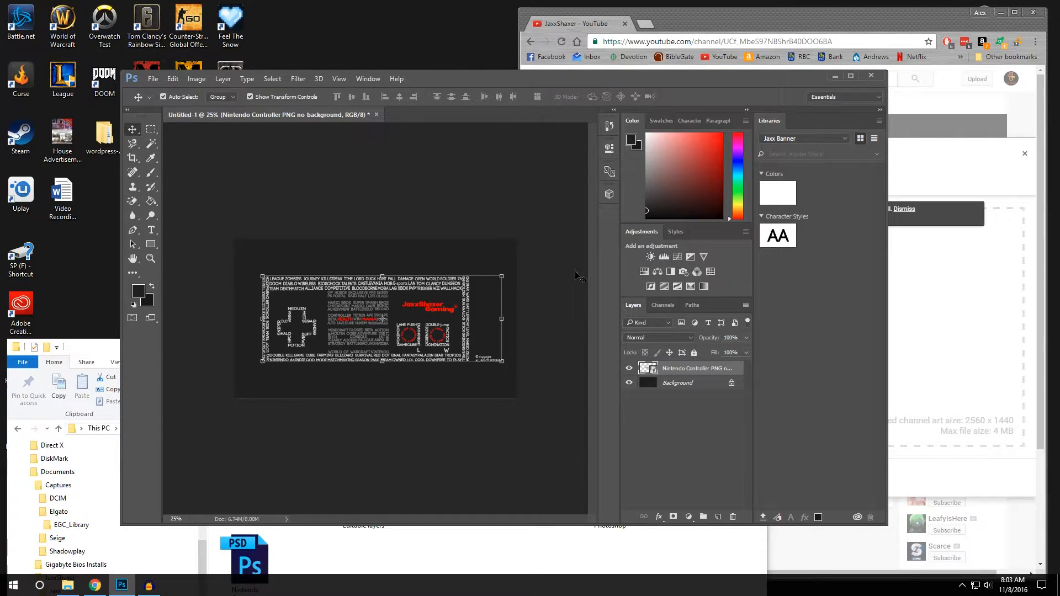
pyautogui.click(490, 200)
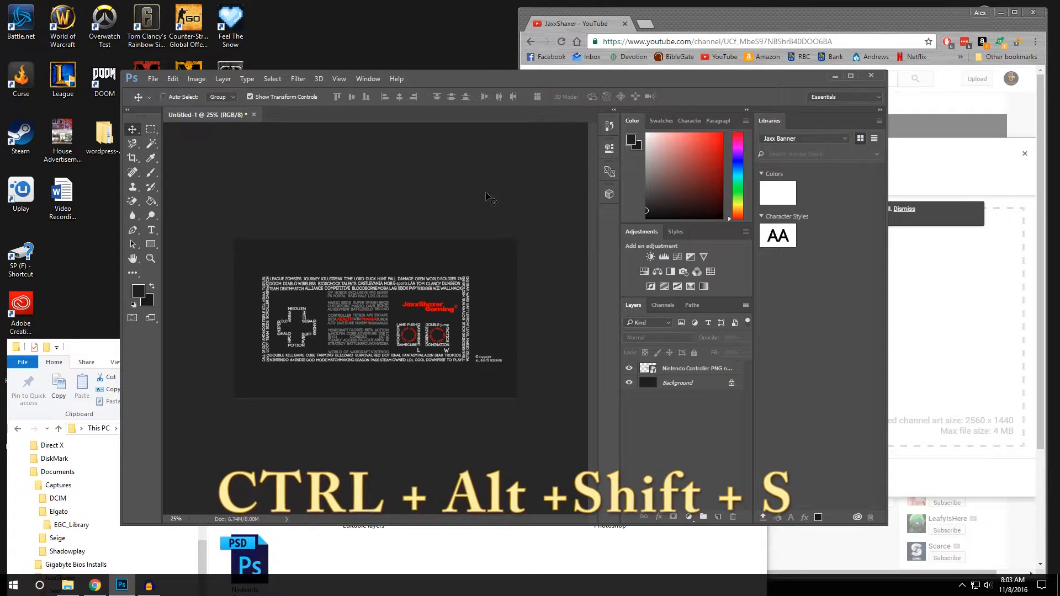
# - Set up a Save for Web export of the banner as PNG-24 with a width of 2048 px
pyautogui.hotkey('ctrl', 'alt', 'shift', 's')
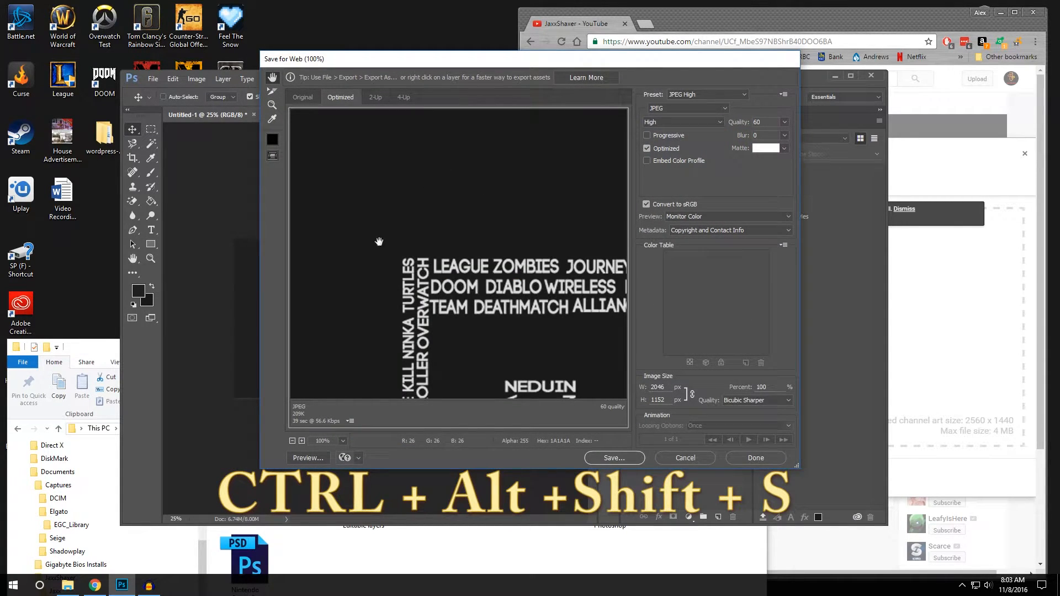
pyautogui.moveTo(509, 275); pyautogui.dragTo(359, 83)
pyautogui.moveTo(596, 252)
pyautogui.mouseDown()
pyautogui.moveTo(473, 198)
pyautogui.moveTo(402, 205)
pyautogui.moveTo(420, 367)
pyautogui.mouseUp()
pyautogui.moveTo(420, 368)
pyautogui.mouseDown()
pyautogui.moveTo(514, 246)
pyautogui.moveTo(363, 299)
pyautogui.moveTo(289, 203)
pyautogui.moveTo(644, 174)
pyautogui.moveTo(425, 176)
pyautogui.moveTo(392, 156)
pyautogui.mouseUp()
pyautogui.click(667, 386)
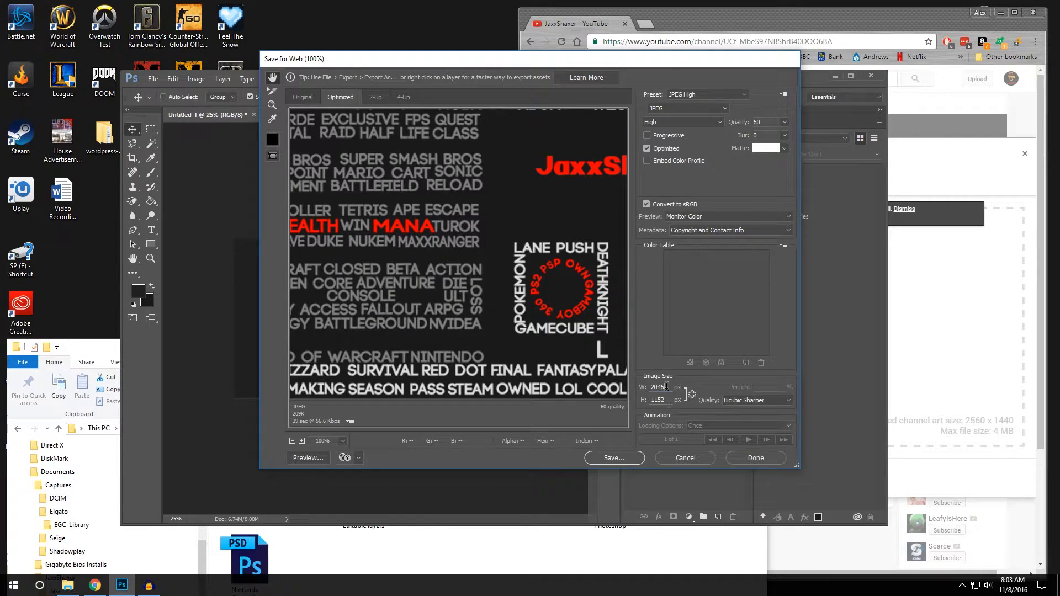
pyautogui.press('BackSpace')
pyautogui.click(711, 110)
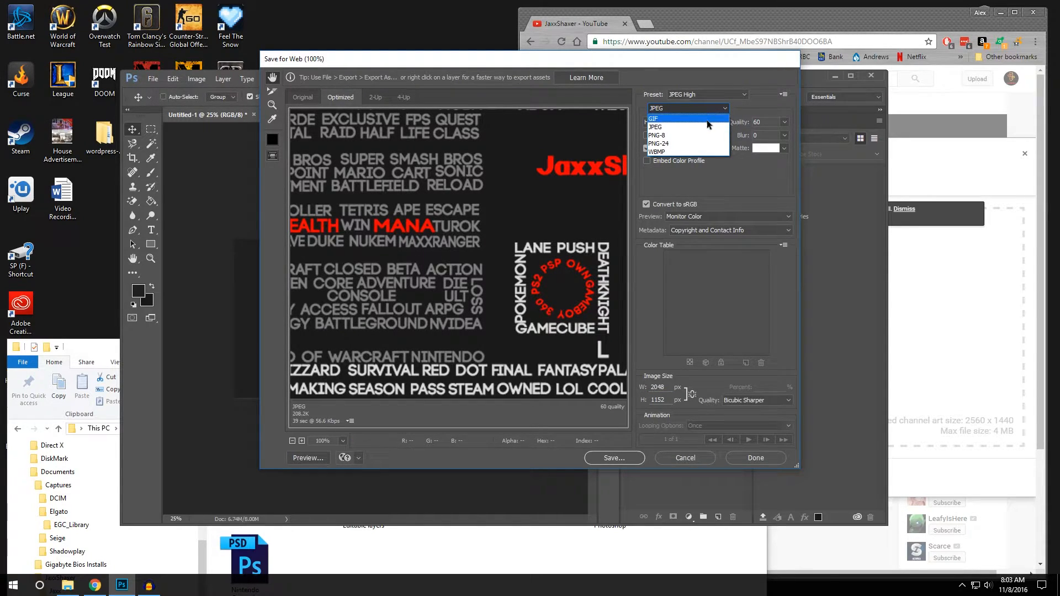
pyautogui.click(706, 144)
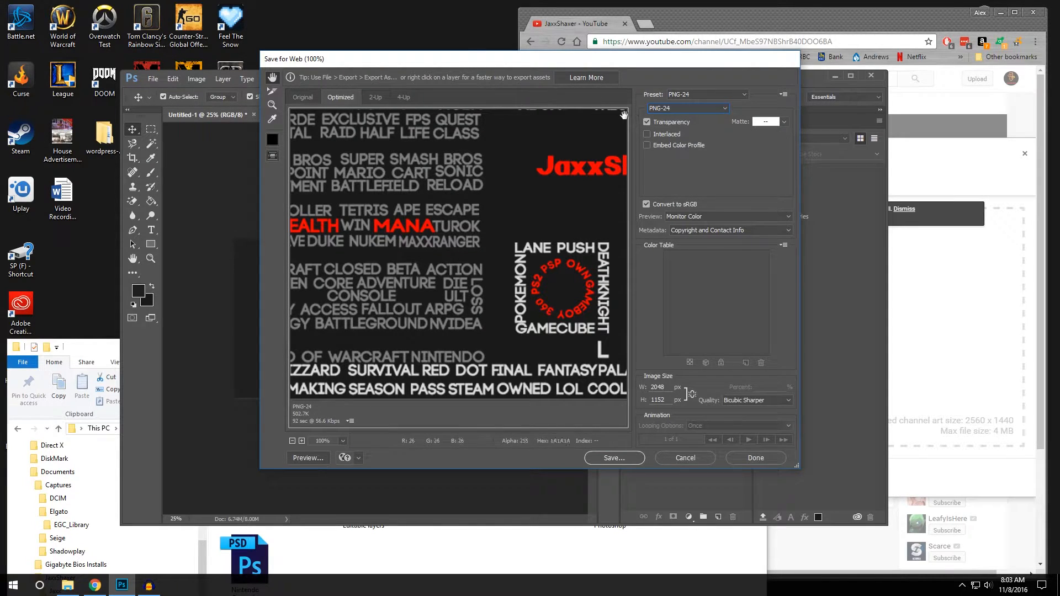
# - Save the optimized banner image to the Desktop as test-1
pyautogui.click(619, 462)
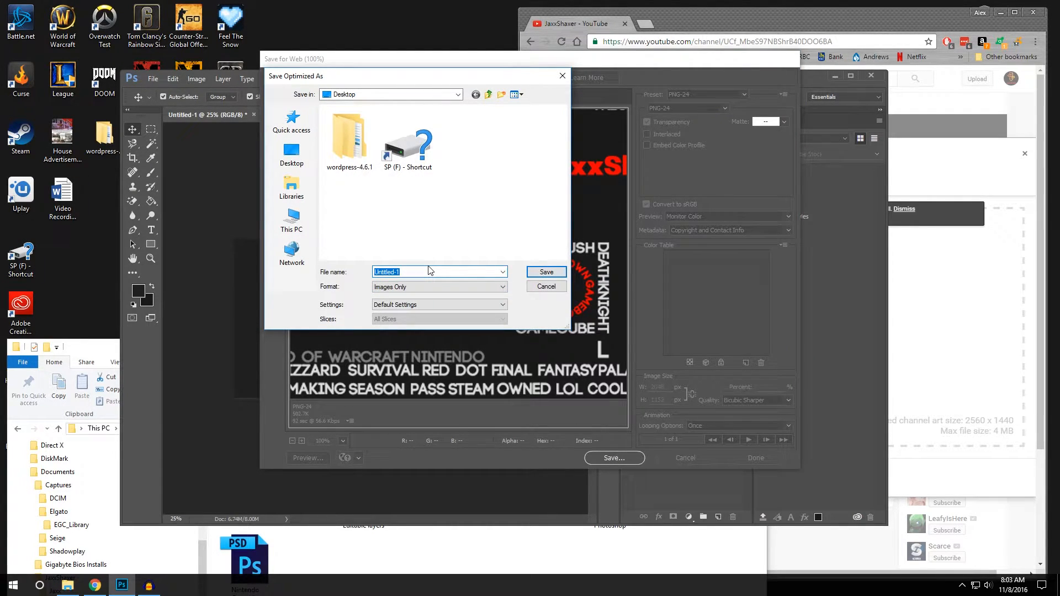
pyautogui.write('ty')
pyautogui.click(545, 269)
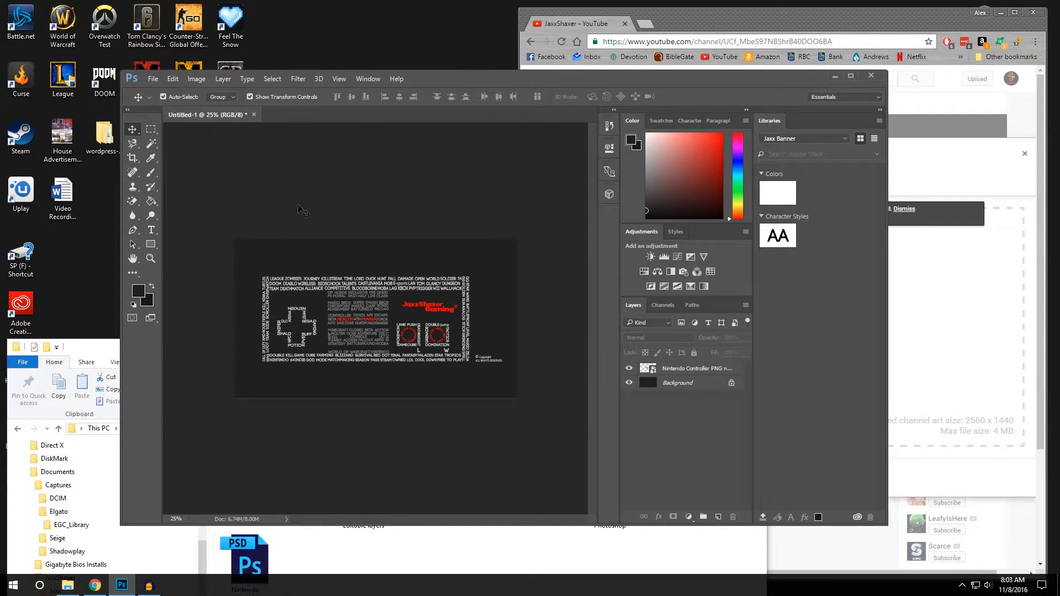
# - View the exported test-1 image and upload it to the YouTube channel art dialog in Chrome to preview it
pyautogui.doubleClick(70, 263)
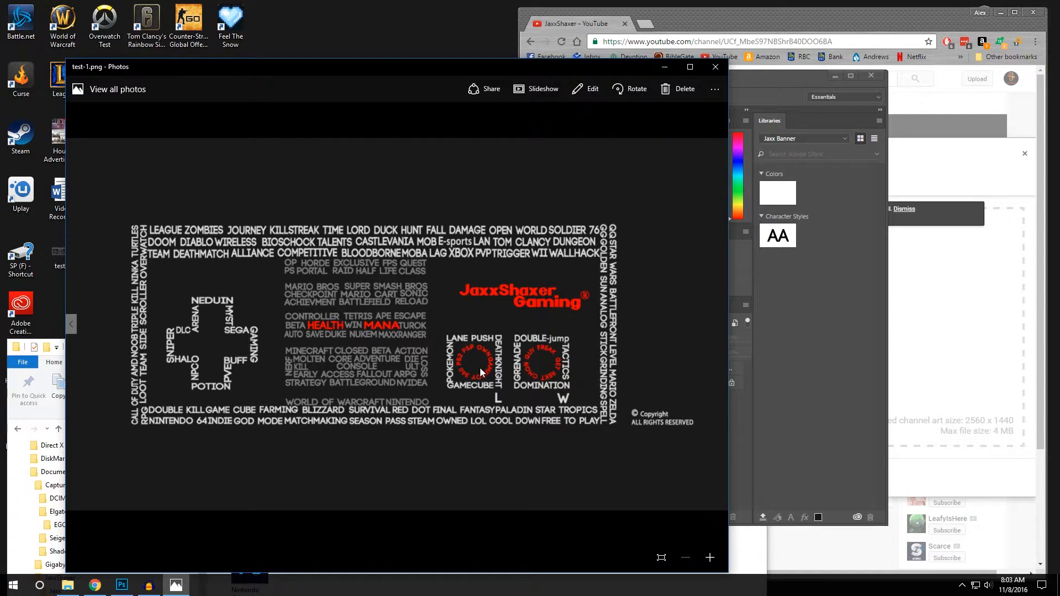
pyautogui.click(716, 68)
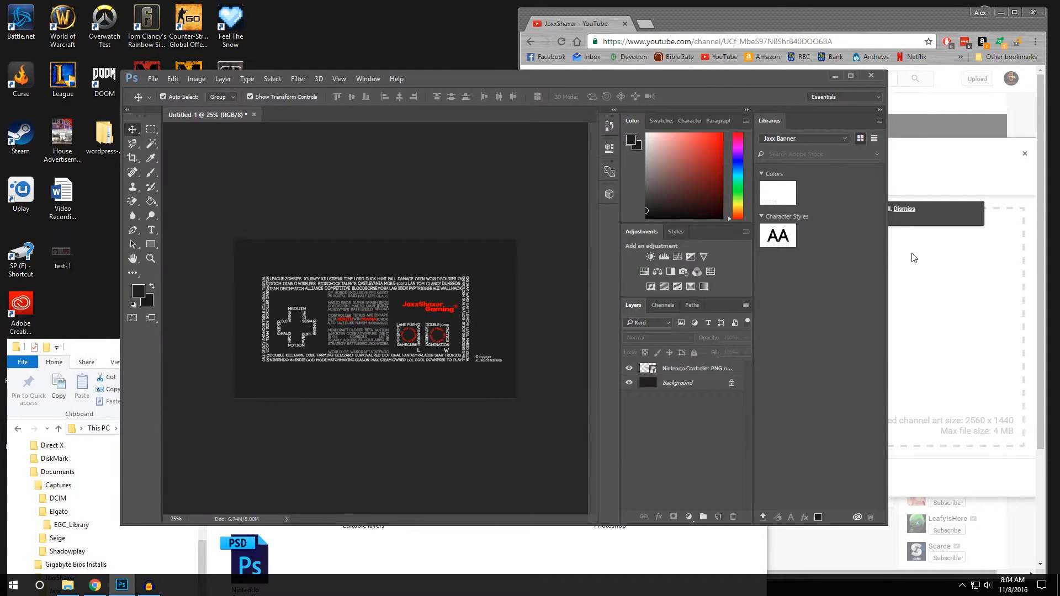
pyautogui.click(913, 257)
pyautogui.moveTo(68, 255); pyautogui.dragTo(867, 327)
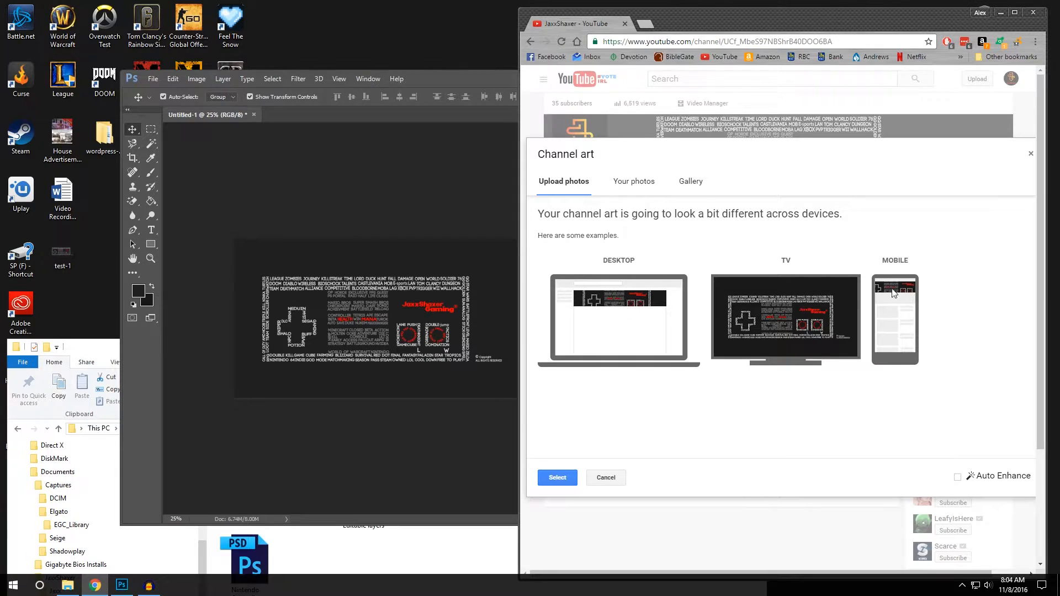
# - Switch to Photoshop and scale the controller artwork layer down to about 61% width and 66% height
pyautogui.click(409, 251)
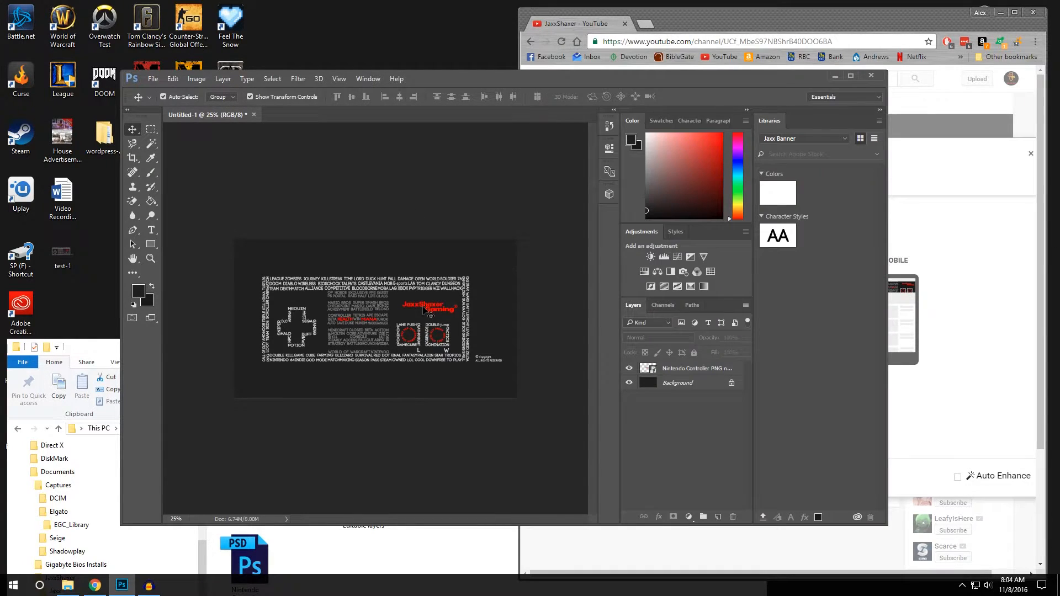
pyautogui.click(686, 367)
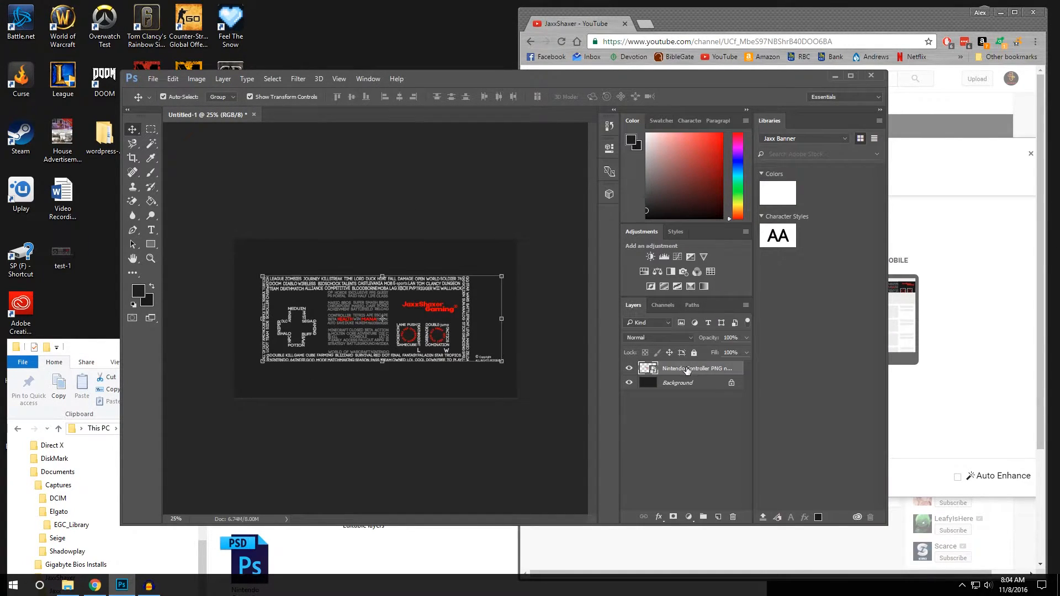
pyautogui.moveTo(502, 361); pyautogui.dragTo(385, 318)
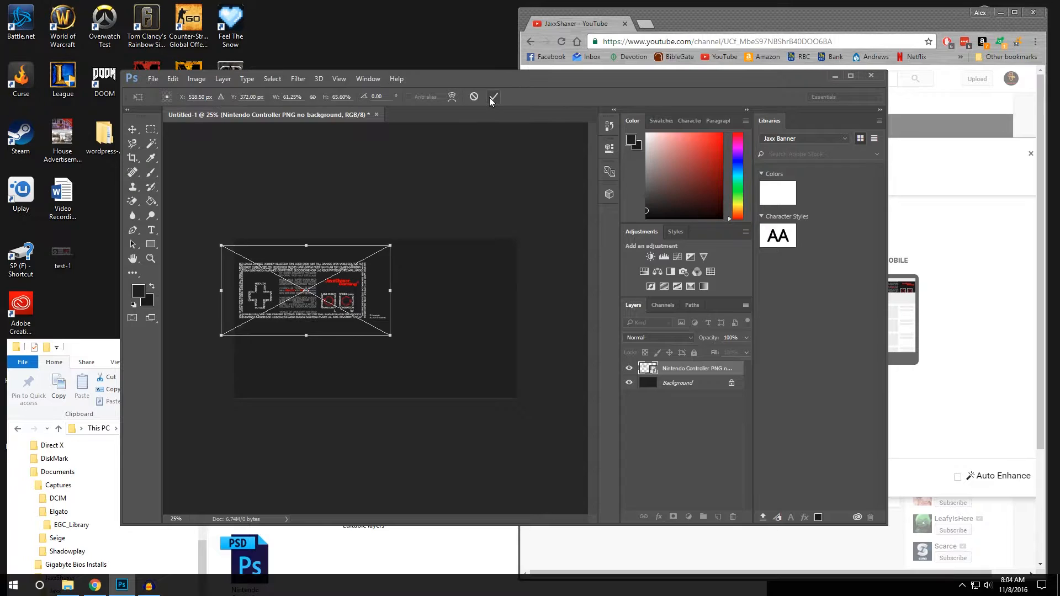
pyautogui.click(493, 97)
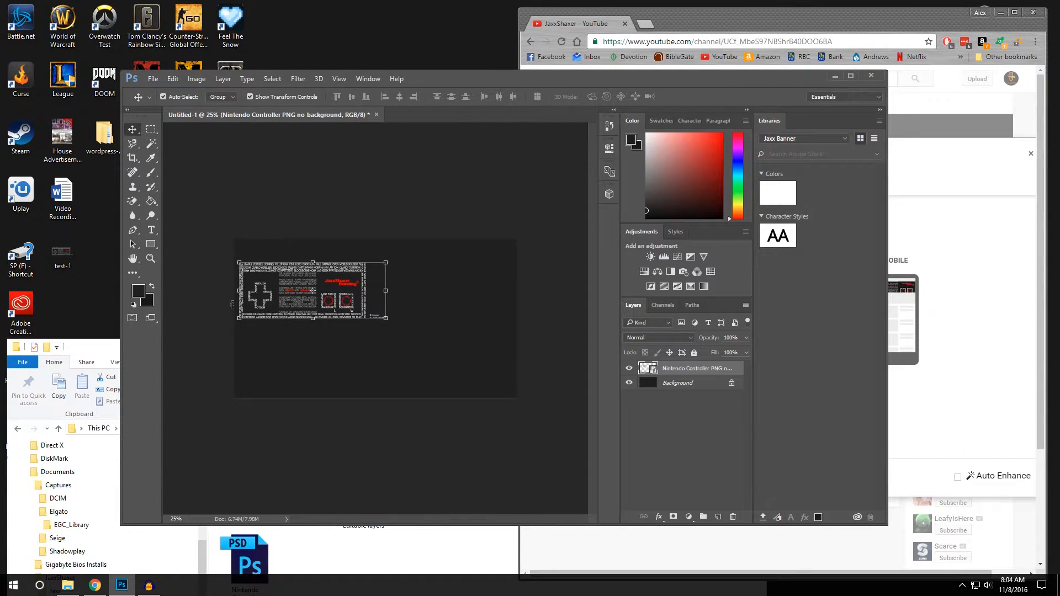
# - Move the scaled-down controller artwork to the centre of the canvas
pyautogui.click(353, 285)
pyautogui.moveTo(351, 288); pyautogui.dragTo(356, 288)
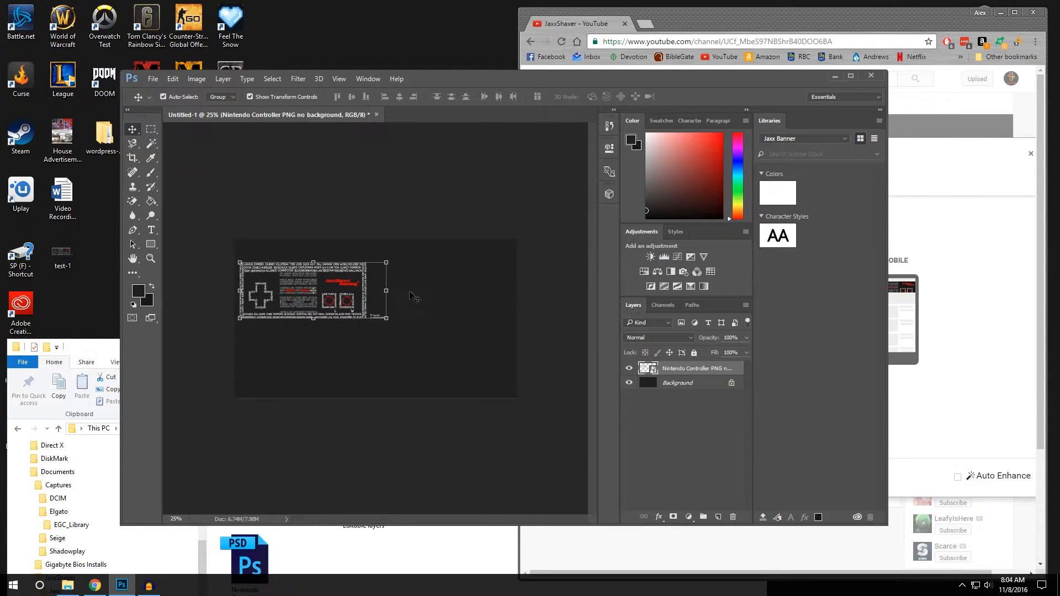
pyautogui.hotkey('shift', 'Right')
pyautogui.hotkey('shift', 'Right')
pyautogui.hotkey('shift', 'Right')
pyautogui.hotkey('shift', 'Right')
pyautogui.hotkey('shift', 'Right')
pyautogui.hotkey('shift', 'Right')
pyautogui.hotkey('shift', 'Right')
pyautogui.hotkey('shift', 'Right')
pyautogui.hotkey('shift', 'Right')
pyautogui.hotkey('shift', 'Right')
pyautogui.hotkey('shift', 'Right')
pyautogui.hotkey('shift', 'Right')
pyautogui.hotkey('shift', 'Right')
pyautogui.hotkey('shift', 'Right')
pyautogui.hotkey('shift', 'Right')
pyautogui.hotkey('shift', 'Right')
pyautogui.hotkey('shift', 'Right')
pyautogui.hotkey('shift', 'Right')
pyautogui.hotkey('shift', 'Right')
pyautogui.hotkey('shift', 'Right')
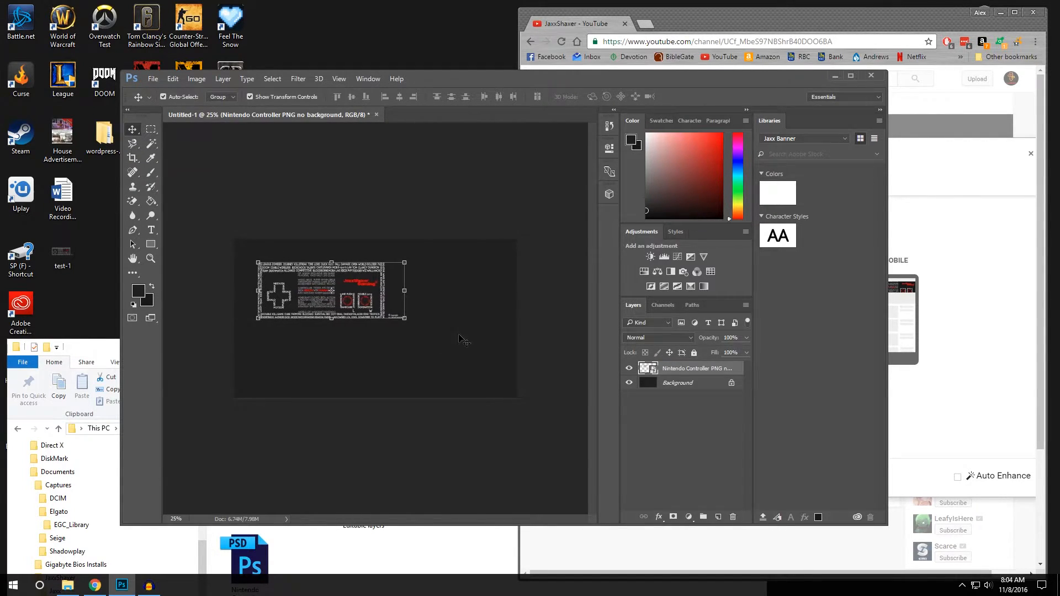
pyautogui.hotkey('shift', 'Right')
pyautogui.hotkey('shift', 'Right')
pyautogui.hotkey('shift', 'Right')
pyautogui.hotkey('shift', 'Right')
pyautogui.hotkey('shift', 'Right')
pyautogui.hotkey('shift', 'Right')
pyautogui.hotkey('shift', 'Right')
pyautogui.hotkey('shift', 'Right')
pyautogui.hotkey('shift', 'Right')
pyautogui.hotkey('shift', 'Right')
pyautogui.hotkey('shift', 'Right')
pyautogui.hotkey('shift', 'Right')
pyautogui.hotkey('shift', 'Right')
pyautogui.hotkey('shift', 'Right')
pyautogui.hotkey('shift', 'Right')
pyautogui.hotkey('shift', 'Right')
pyautogui.hotkey('shift', 'Right')
pyautogui.hotkey('shift', 'Right')
pyautogui.hotkey('shift', 'Right')
pyautogui.hotkey('shift', 'Right')
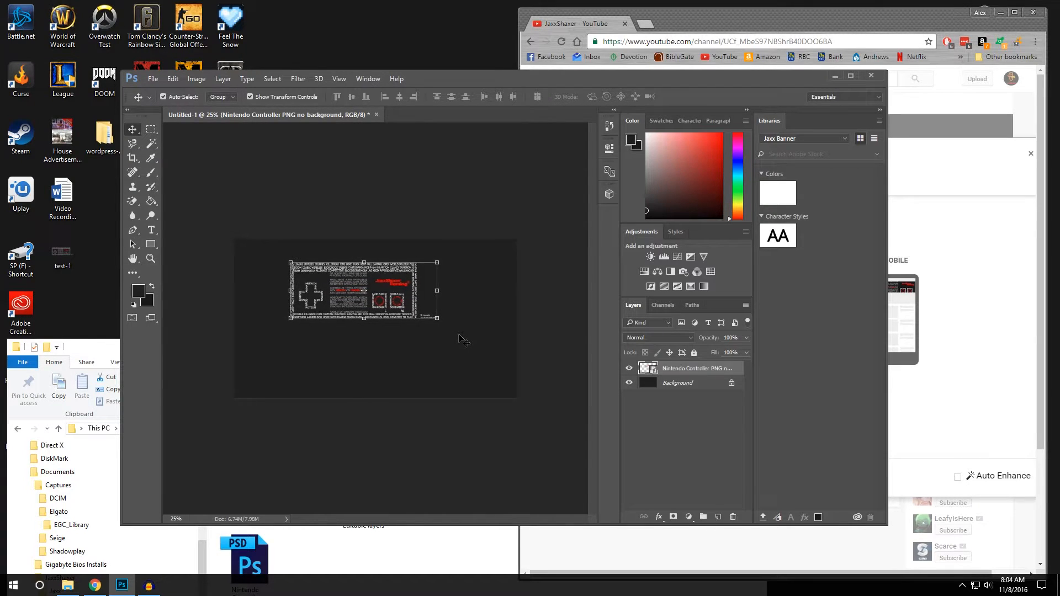
pyautogui.hotkey('shift', 'Down')
pyautogui.hotkey('shift', 'Down')
pyautogui.hotkey('shift', 'Down')
pyautogui.hotkey('shift', 'Down')
pyautogui.hotkey('shift', 'Down')
pyautogui.hotkey('shift', 'Down')
pyautogui.hotkey('shift', 'Down')
pyautogui.hotkey('shift', 'Down')
pyautogui.hotkey('shift', 'Down')
pyautogui.hotkey('shift', 'Down')
pyautogui.hotkey('shift', 'Down')
pyautogui.hotkey('shift', 'Down')
pyautogui.hotkey('shift', 'Down')
pyautogui.hotkey('shift', 'Down')
pyautogui.hotkey('shift', 'Down')
pyautogui.hotkey('shift', 'Down')
pyautogui.hotkey('shift', 'Down')
pyautogui.hotkey('shift', 'Down')
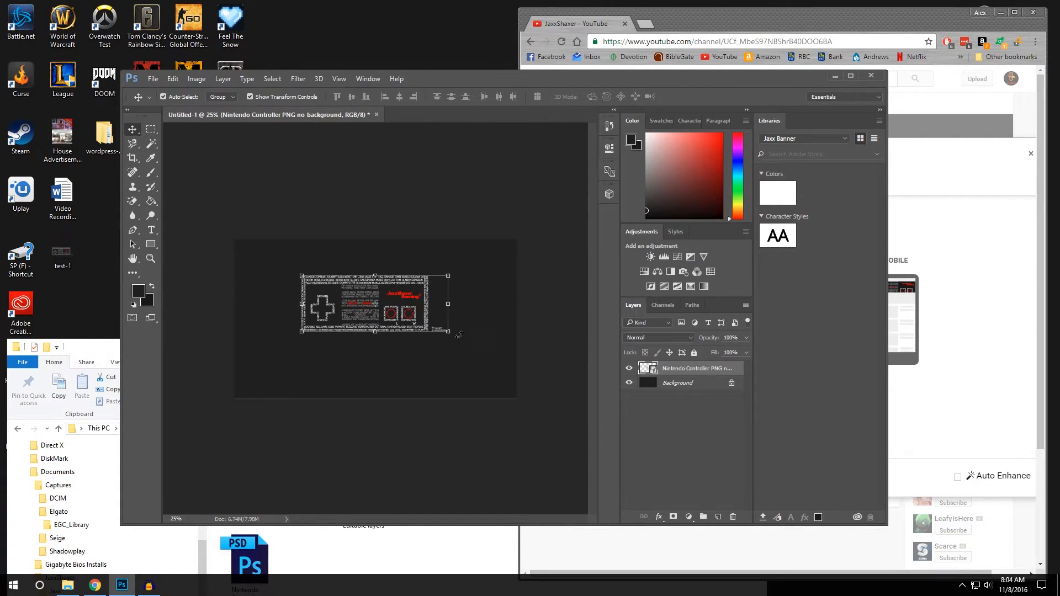
pyautogui.hotkey('shift', 'Right')
pyautogui.hotkey('shift', 'Right')
pyautogui.hotkey('shift', 'Right')
pyautogui.hotkey('shift', 'Right')
pyautogui.hotkey('shift', 'Right')
pyautogui.hotkey('shift', 'Right')
pyautogui.hotkey('shift', 'Right')
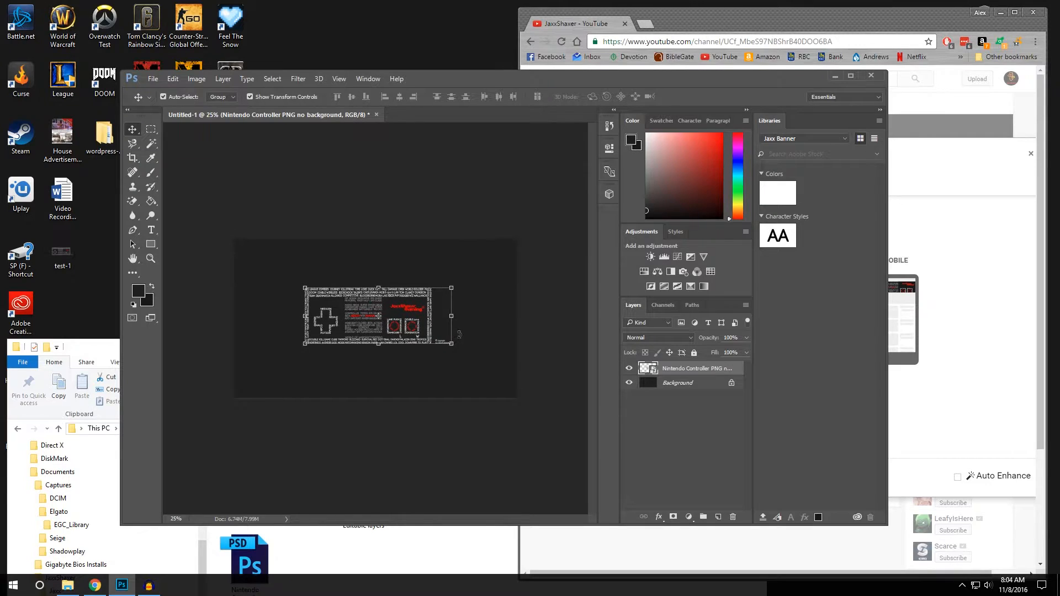
pyautogui.hotkey('shift', 'Left')
pyautogui.hotkey('shift', 'Left')
pyautogui.hotkey('shift', 'Left')
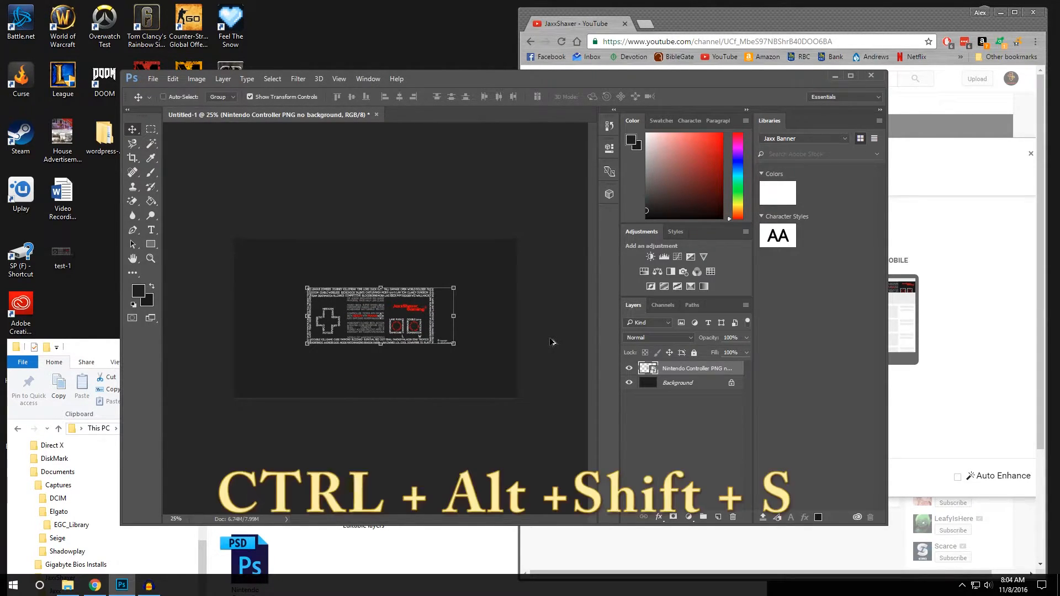
# - Open Save for Web for the adjusted banner and set the export width to 2048 px
pyautogui.hotkey('ctrl', 'alt', 'shift', 's')
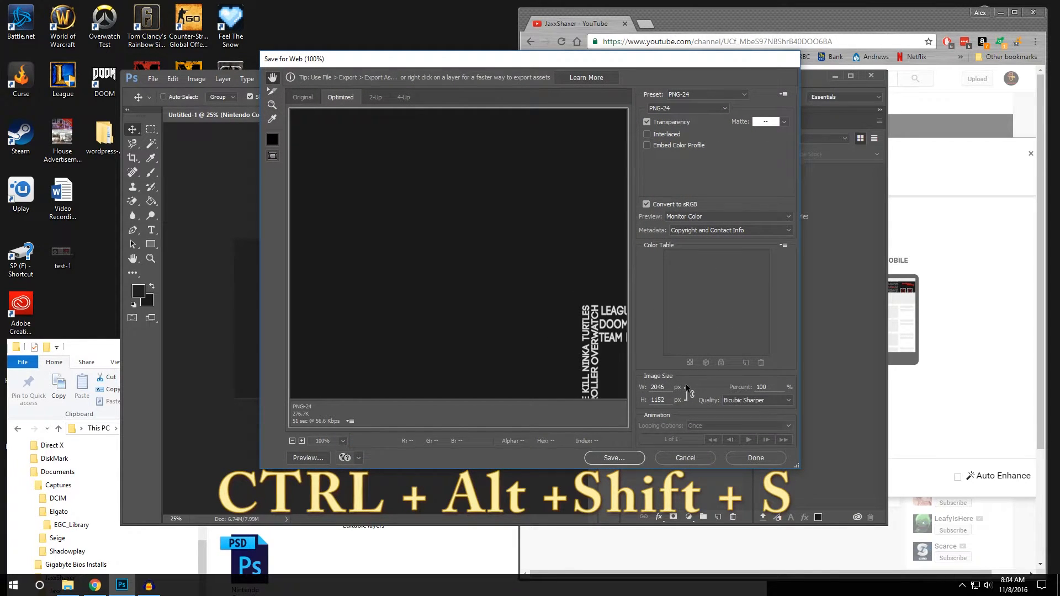
pyautogui.click(670, 388)
pyautogui.press('BackSpace')
pyautogui.write('8')
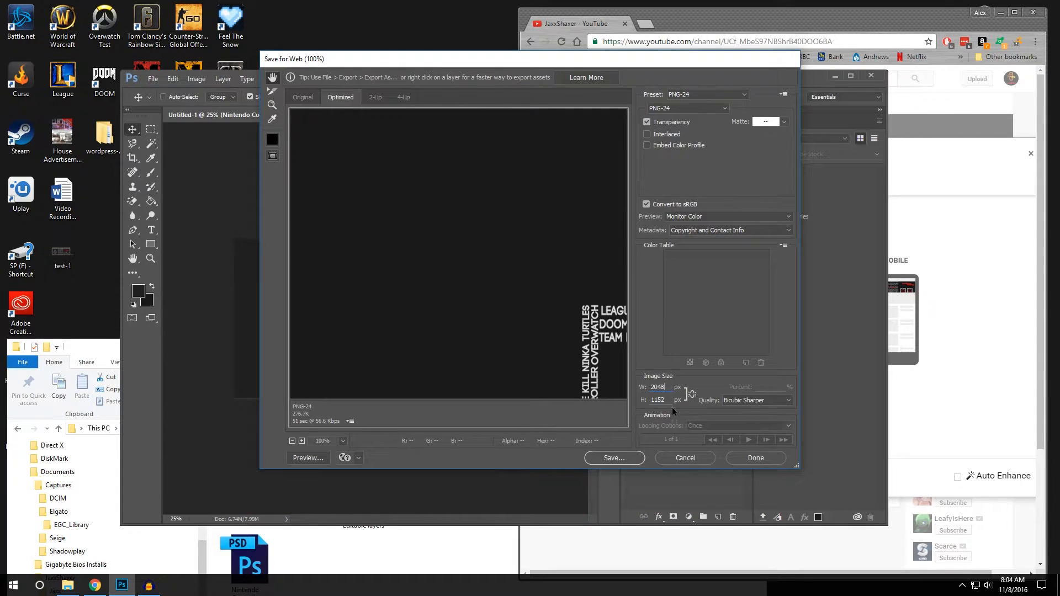
# - Save the adjusted banner export to the Desktop as test-2
pyautogui.click(630, 458)
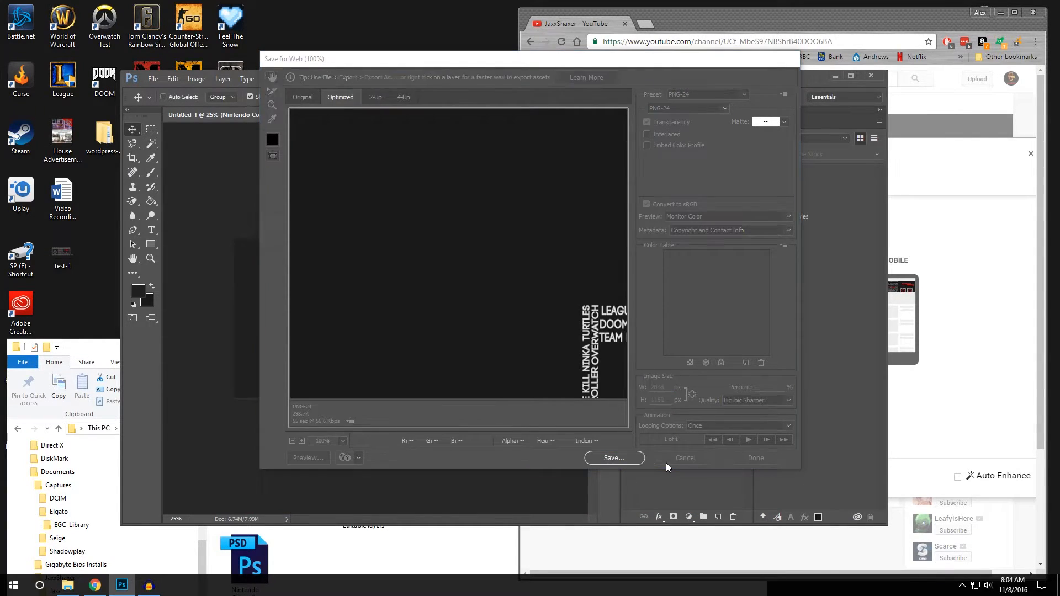
pyautogui.write('tw')
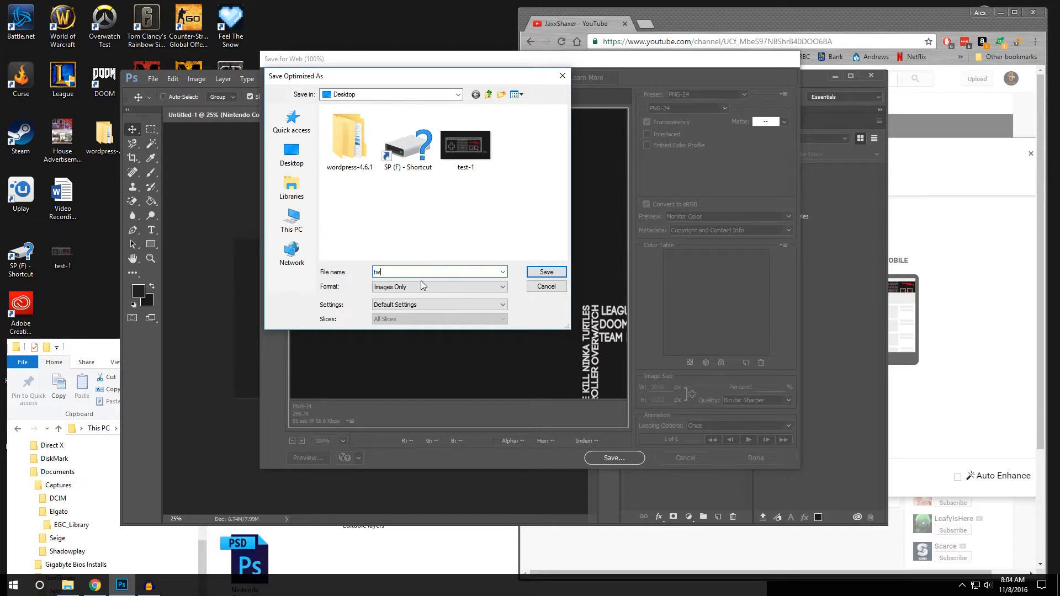
pyautogui.press('BackSpace')
pyautogui.write('e')
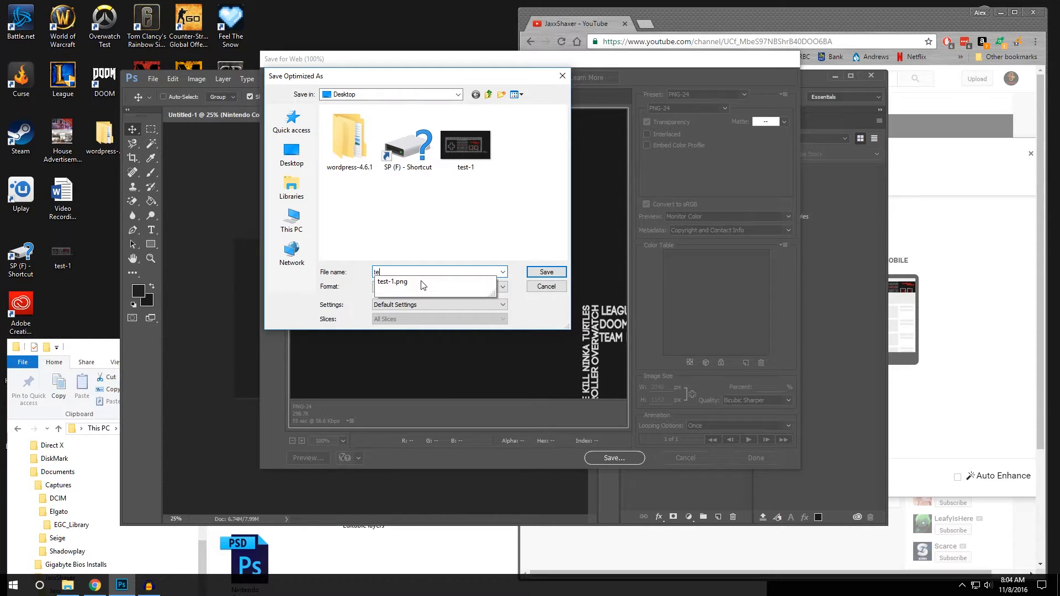
pyautogui.write('st 2')
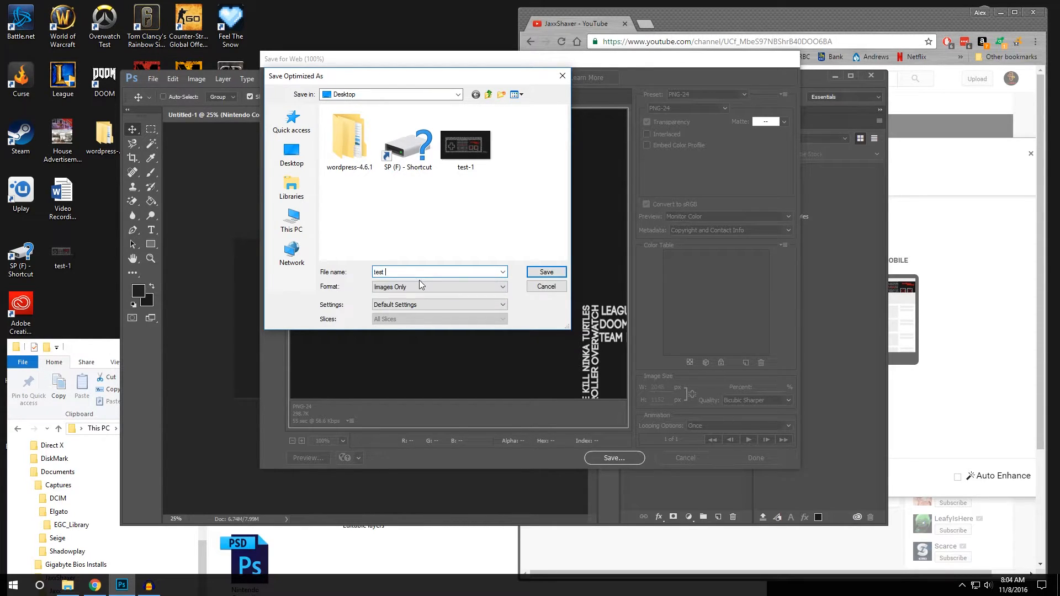
pyautogui.click(547, 271)
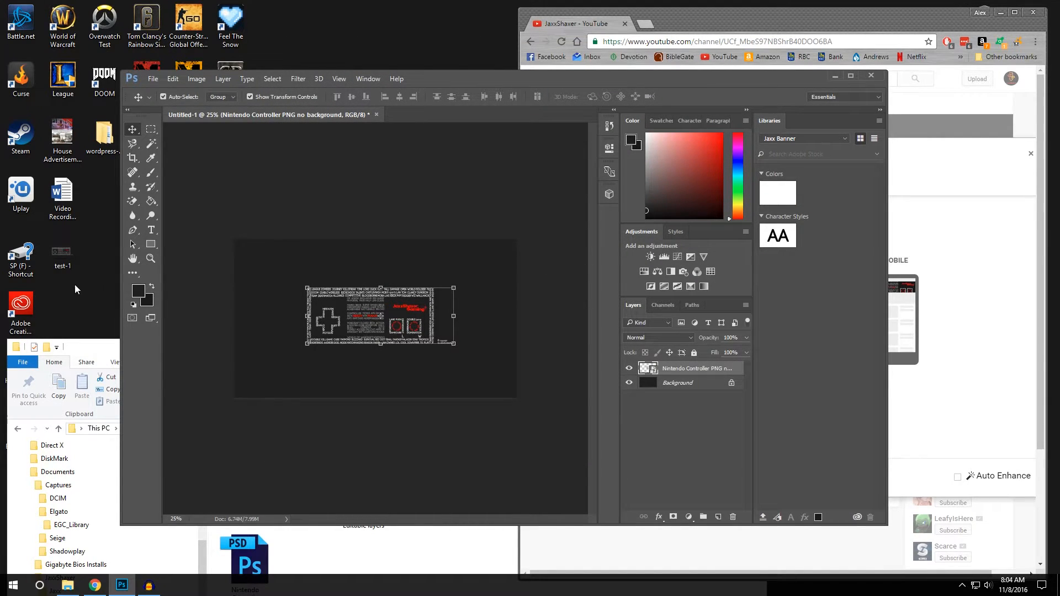
# - Switch to YouTube in Chrome, dismiss the current channel art preview, and reopen the channel art upload dialog
pyautogui.click(987, 239)
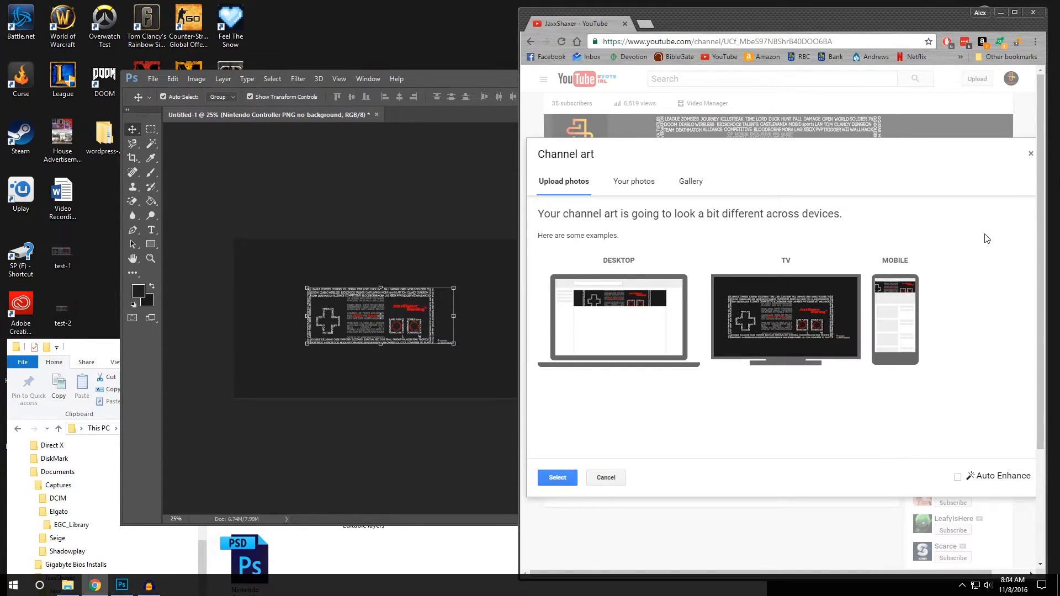
pyautogui.click(1031, 154)
pyautogui.click(1005, 125)
pyautogui.click(989, 160)
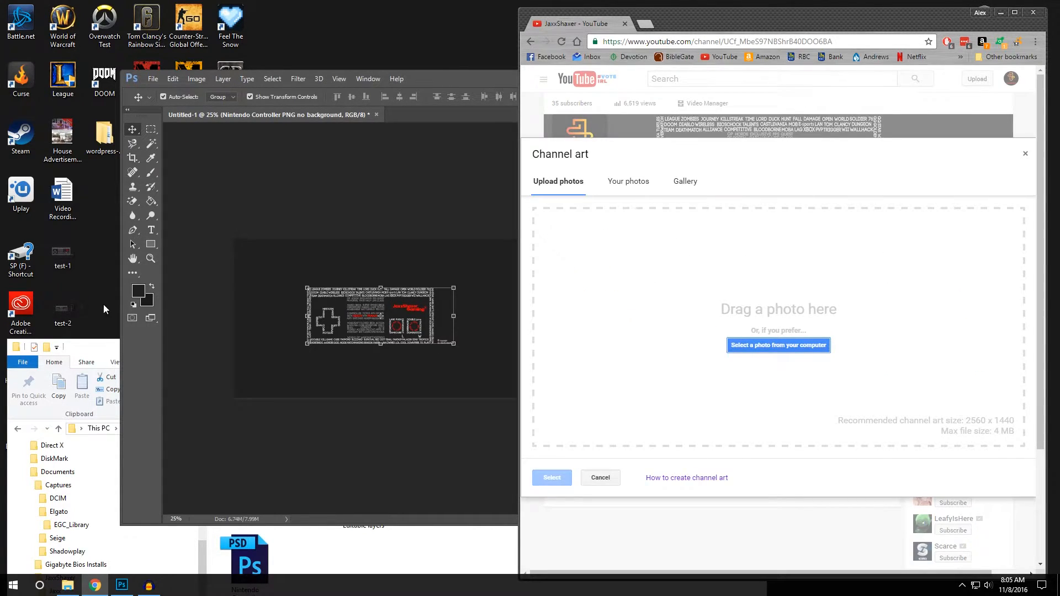
# - Upload test-2 from the desktop as the channel art and apply it to the channel
pyautogui.moveTo(69, 312); pyautogui.dragTo(670, 289)
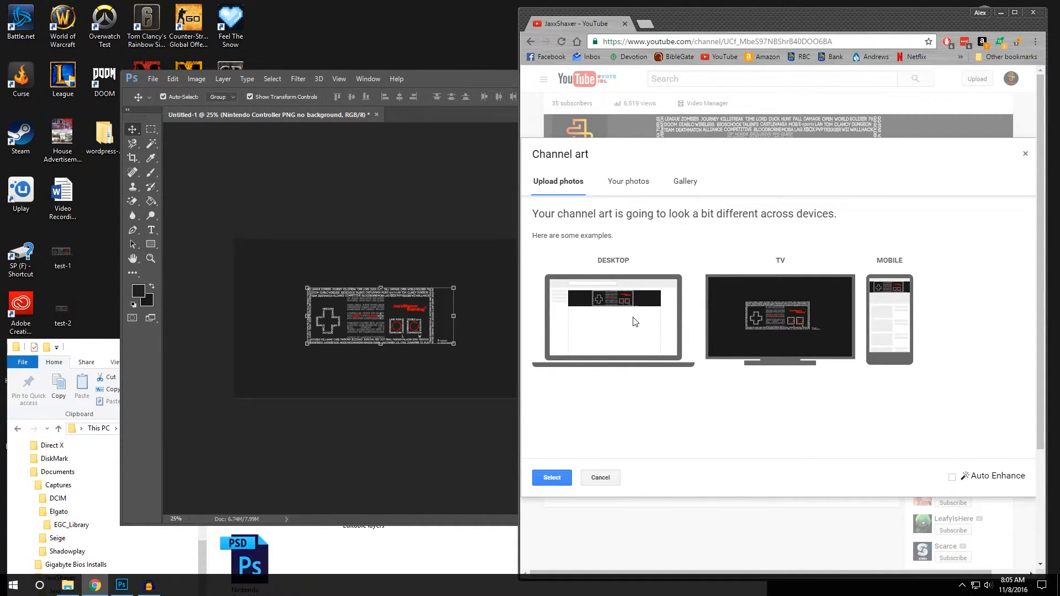
pyautogui.click(558, 482)
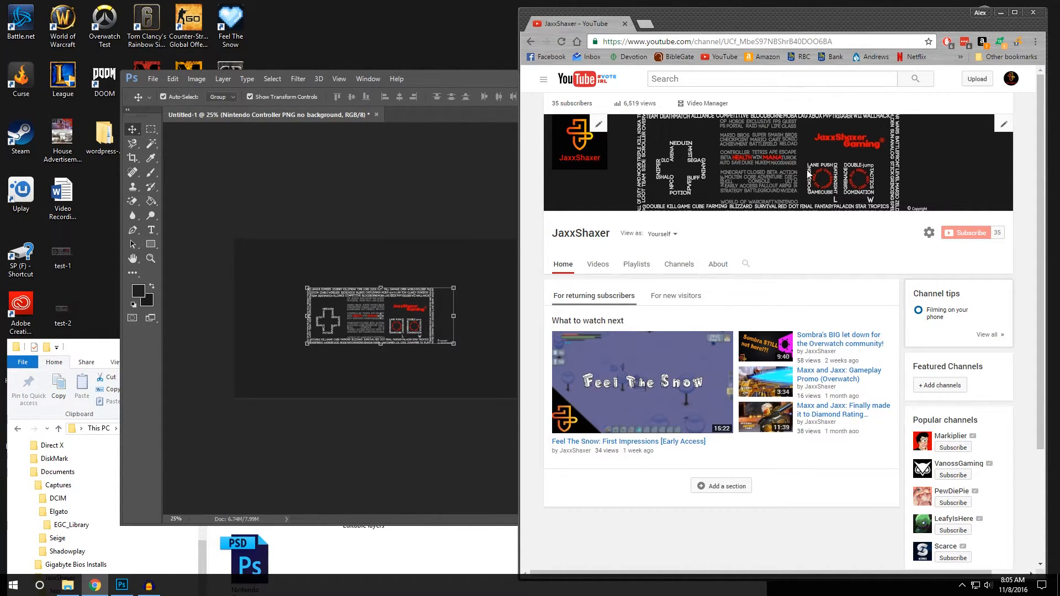
# - Switch to Photoshop and scale the controller artwork down slightly, keeping its proportions
pyautogui.click(338, 343)
pyautogui.moveTo(454, 344)
pyautogui.mouseDown()
pyautogui.moveTo(465, 360)
pyautogui.moveTo(441, 346)
pyautogui.mouseUp()
pyautogui.click(490, 98)
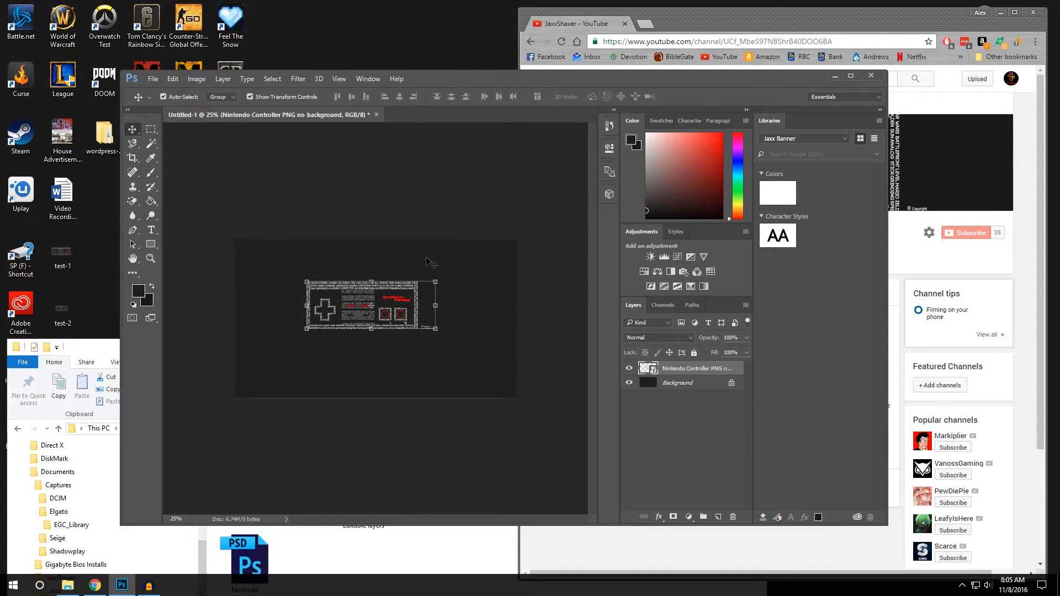
# - Nudge the smaller controller artwork down and to the right until it sits at the canvas centre
pyautogui.hotkey('shift', 'Down')
pyautogui.hotkey('shift', 'Down')
pyautogui.hotkey('shift', 'Down')
pyautogui.hotkey('shift', 'Down')
pyautogui.hotkey('shift', 'Down')
pyautogui.hotkey('shift', 'Right')
pyautogui.hotkey('shift', 'Right')
pyautogui.hotkey('shift', 'Right')
pyautogui.hotkey('shift', 'Right')
pyautogui.hotkey('shift', 'Right')
pyautogui.hotkey('shift', 'Right')
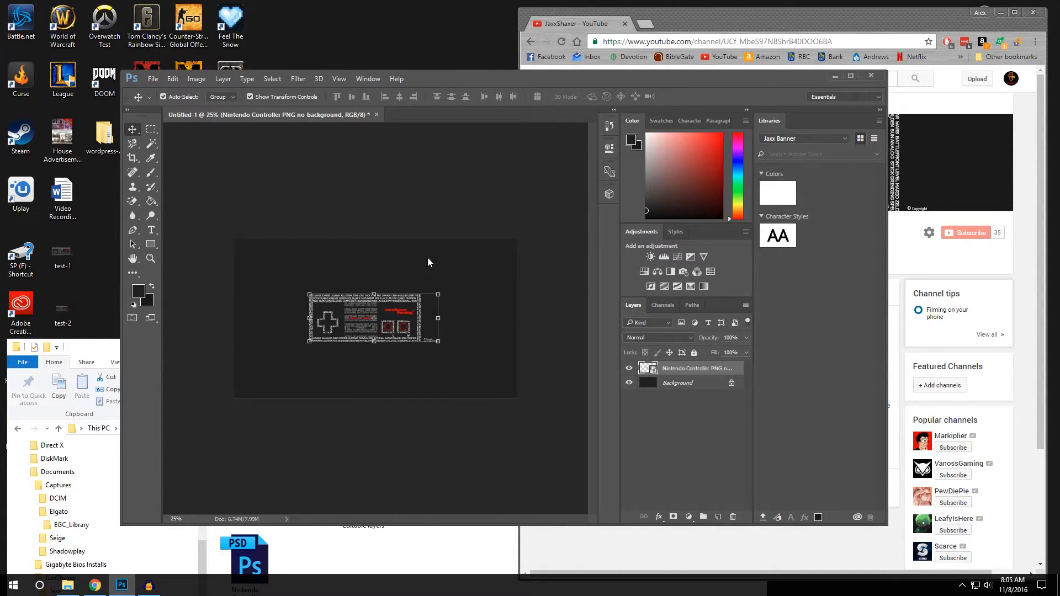
pyautogui.press('Up')
pyautogui.press('Up')
pyautogui.press('Up')
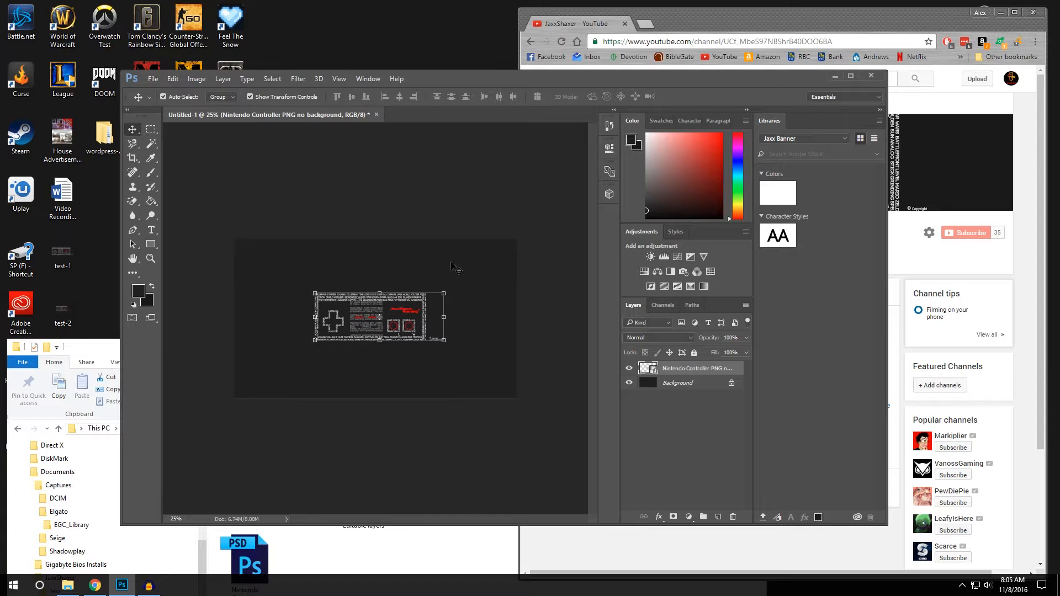
# - Open Save for Web for the resized banner, unlink its proportions and set the export width to 2048 px
pyautogui.hotkey('ctrl', 'alt', 'shift', 's')
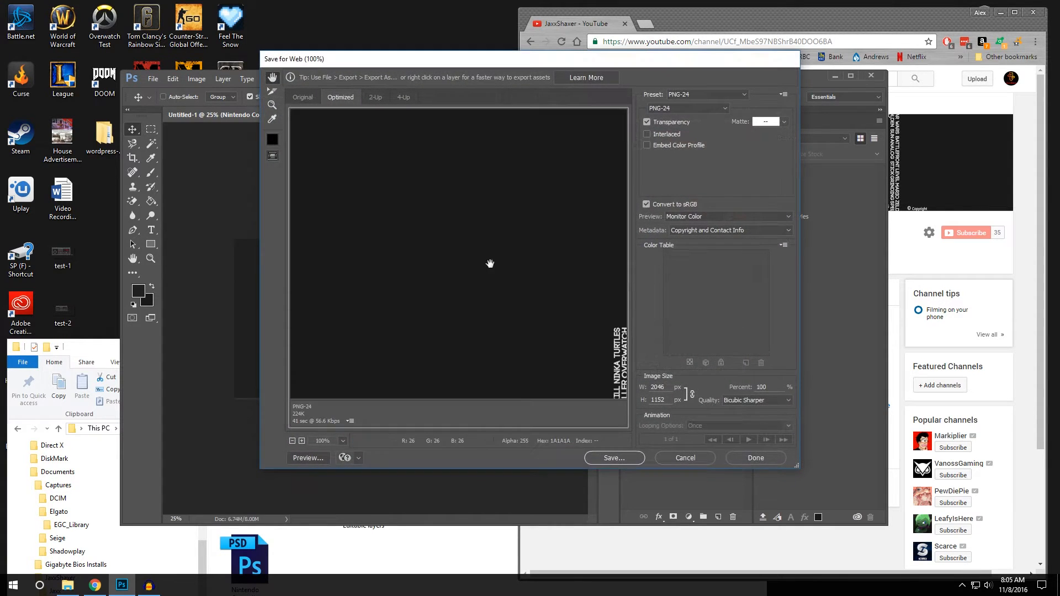
pyautogui.click(693, 395)
pyautogui.click(667, 387)
pyautogui.press('BackSpace')
pyautogui.write('8')
# - Save the export to the Desktop under the name test 3
pyautogui.click(623, 458)
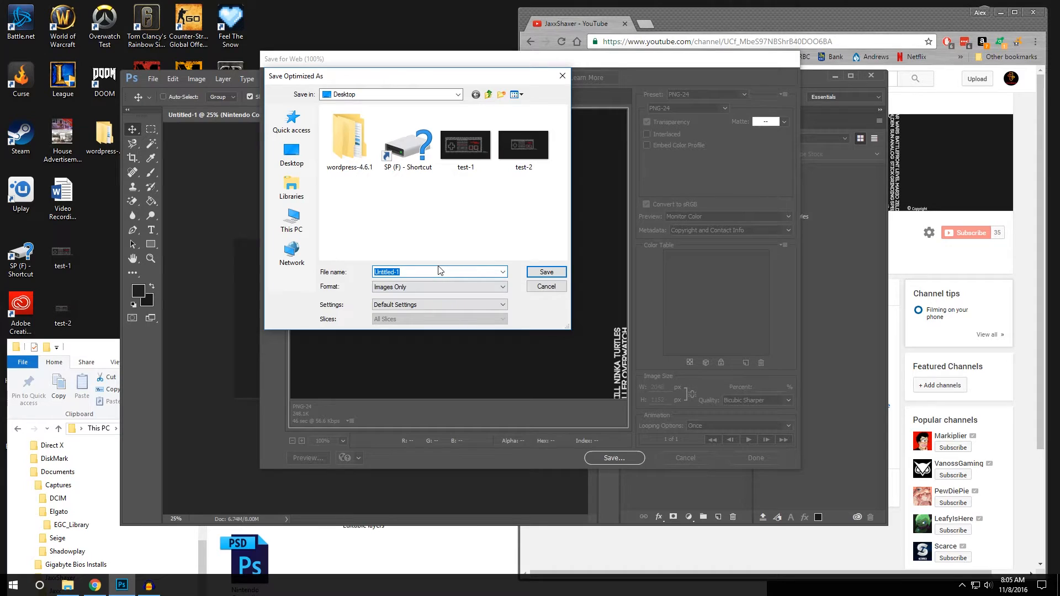
pyautogui.write('test')
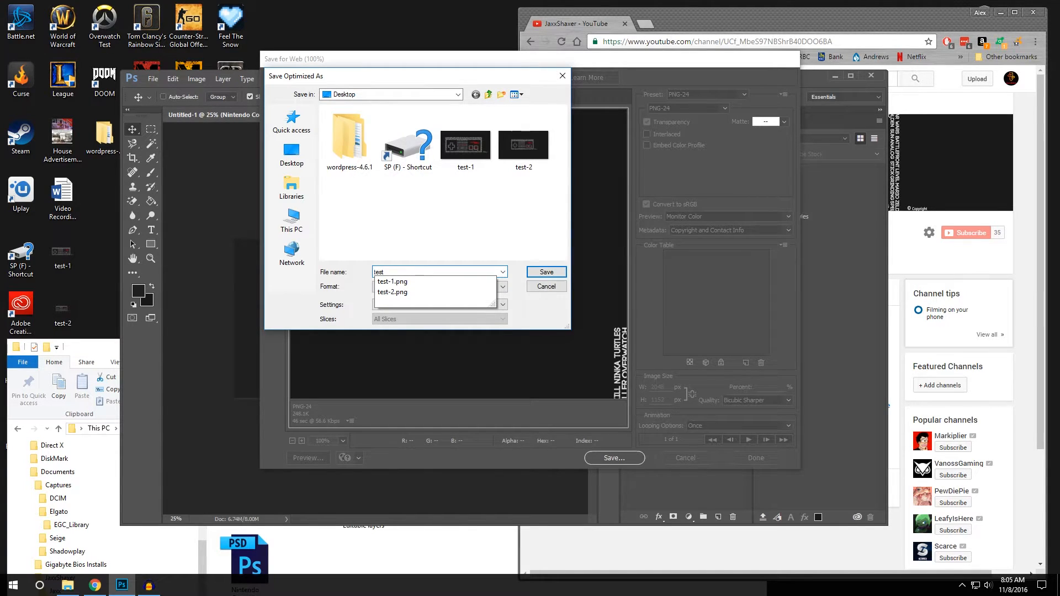
pyautogui.write(' 3')
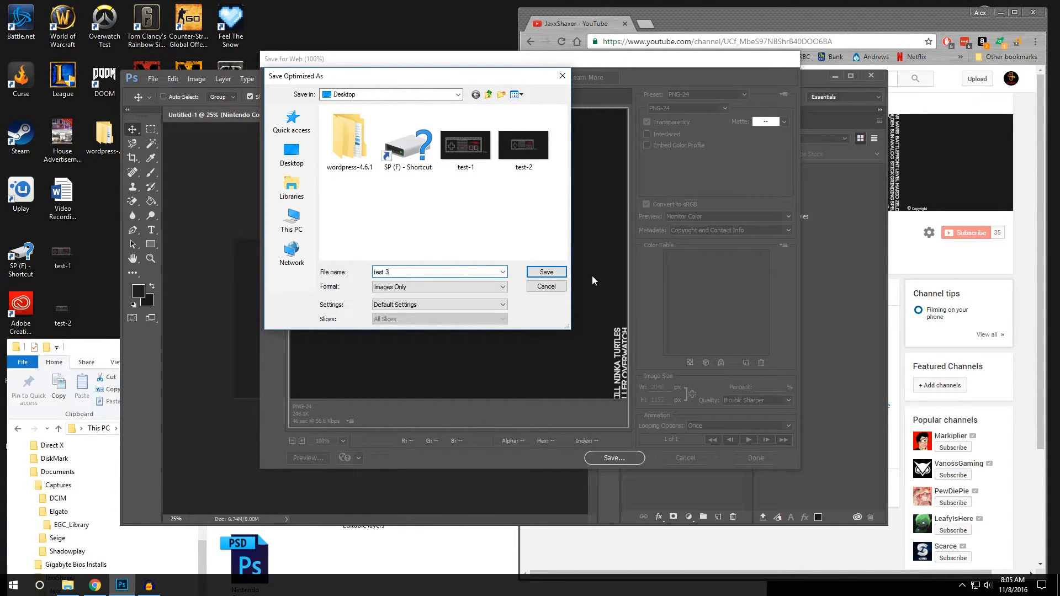
pyautogui.click(545, 272)
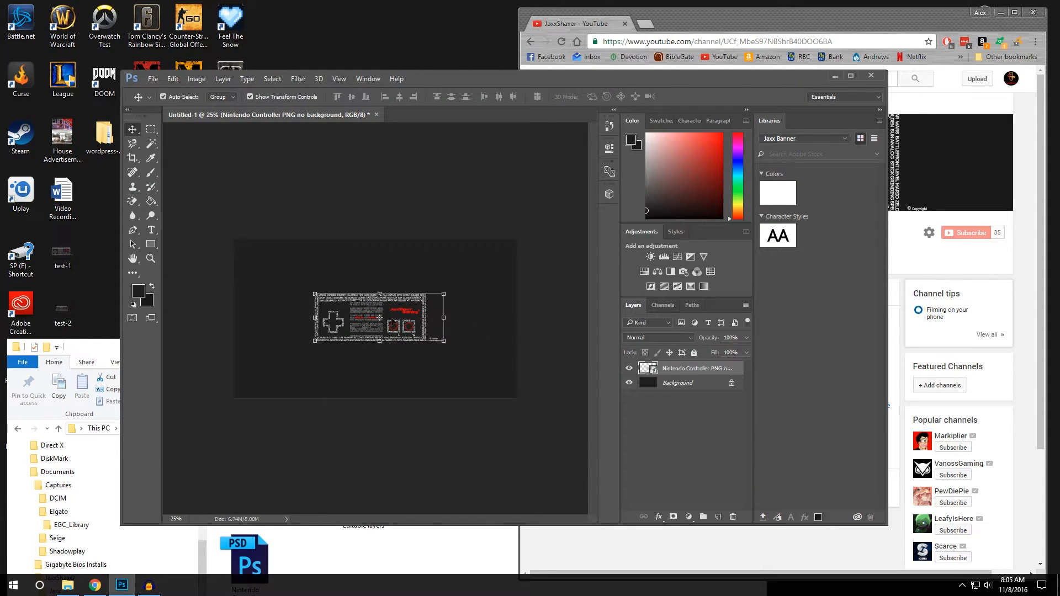
# - Switch to YouTube in Chrome, upload test-3 from the desktop as the channel art and apply it
pyautogui.click(108, 348)
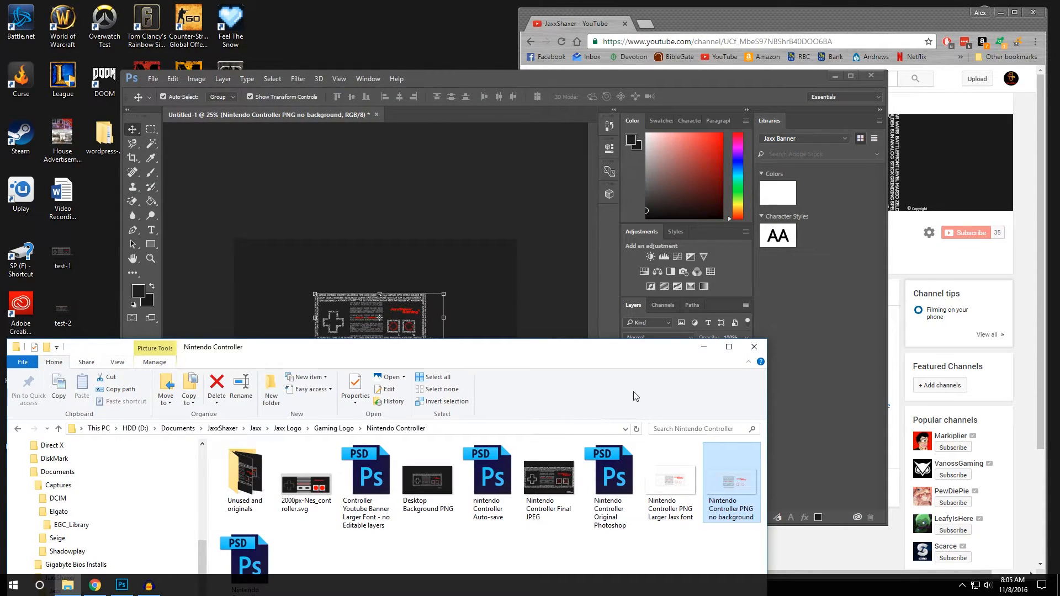
pyautogui.click(704, 347)
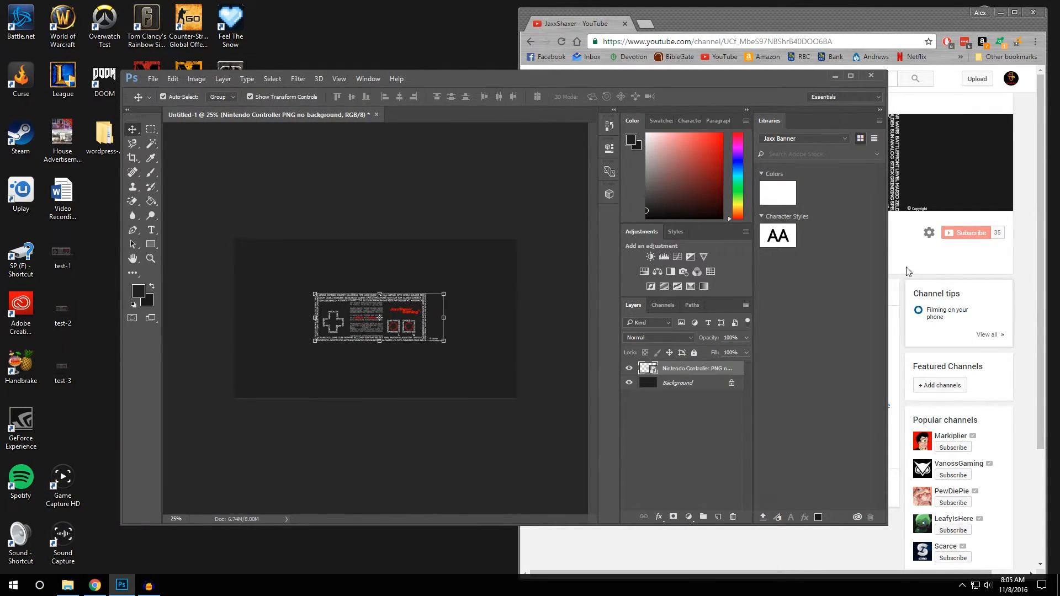
pyautogui.click(918, 244)
pyautogui.click(1004, 125)
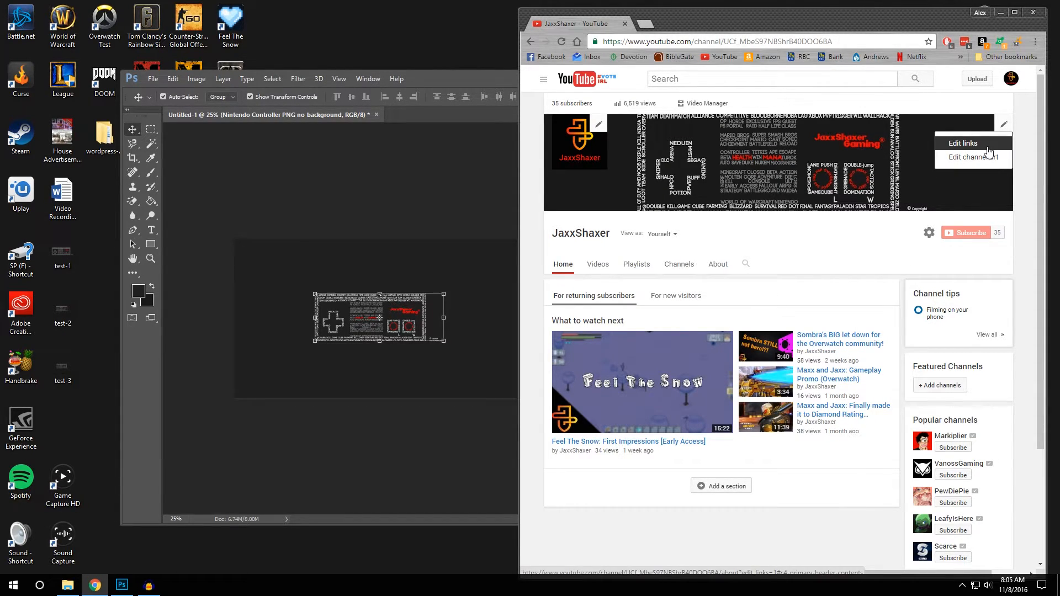
pyautogui.click(497, 285)
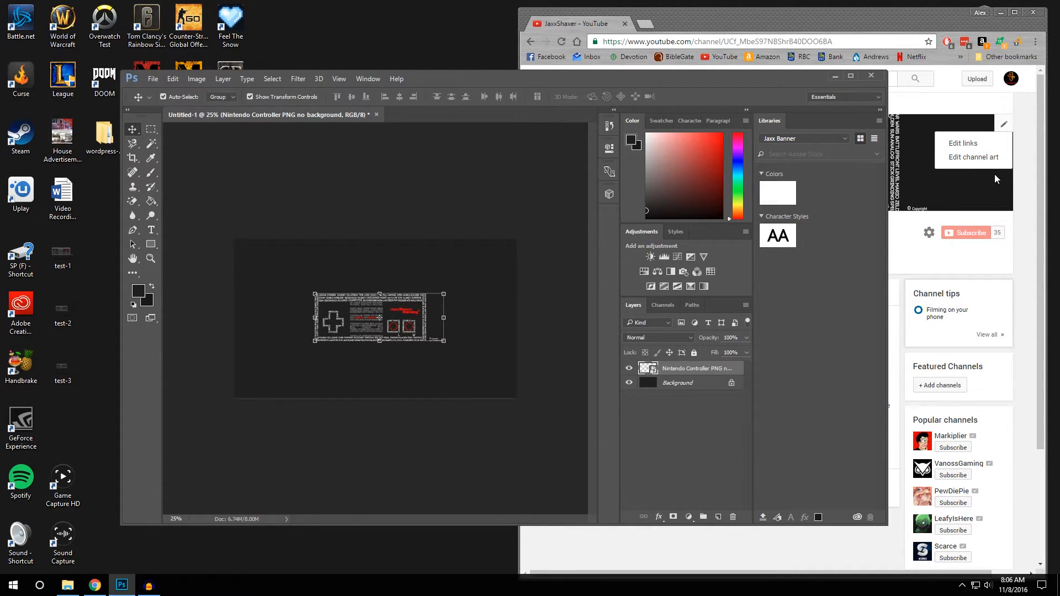
pyautogui.click(985, 160)
pyautogui.moveTo(70, 377); pyautogui.dragTo(718, 306)
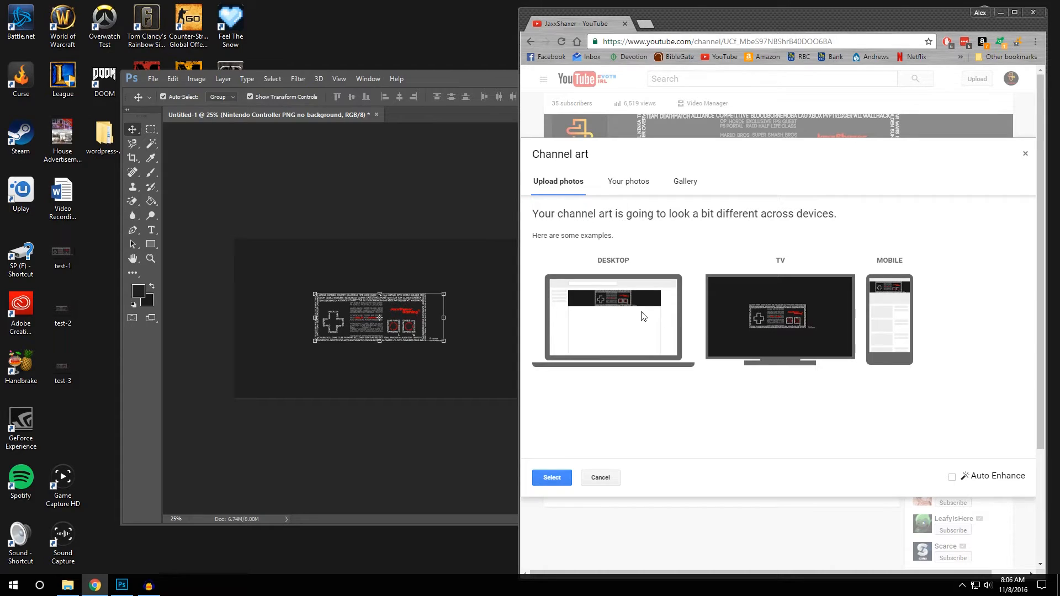
pyautogui.click(552, 478)
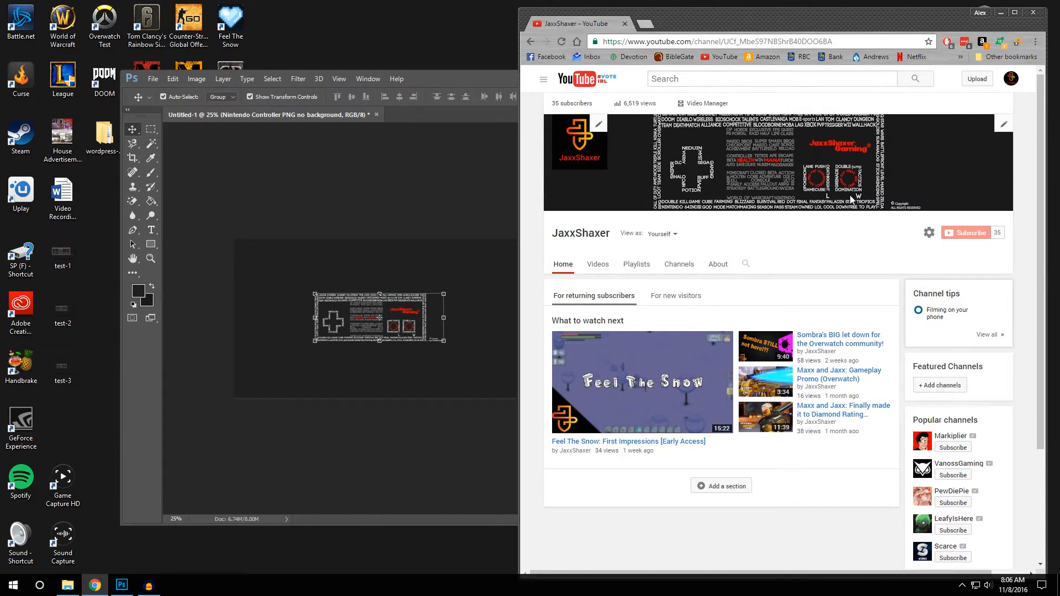
# - Try Desktop Background PNG from the Nintendo Controller folder as channel art, inspect its crop region and cancel the upload
pyautogui.click(68, 585)
pyautogui.moveTo(462, 355); pyautogui.dragTo(496, 97)
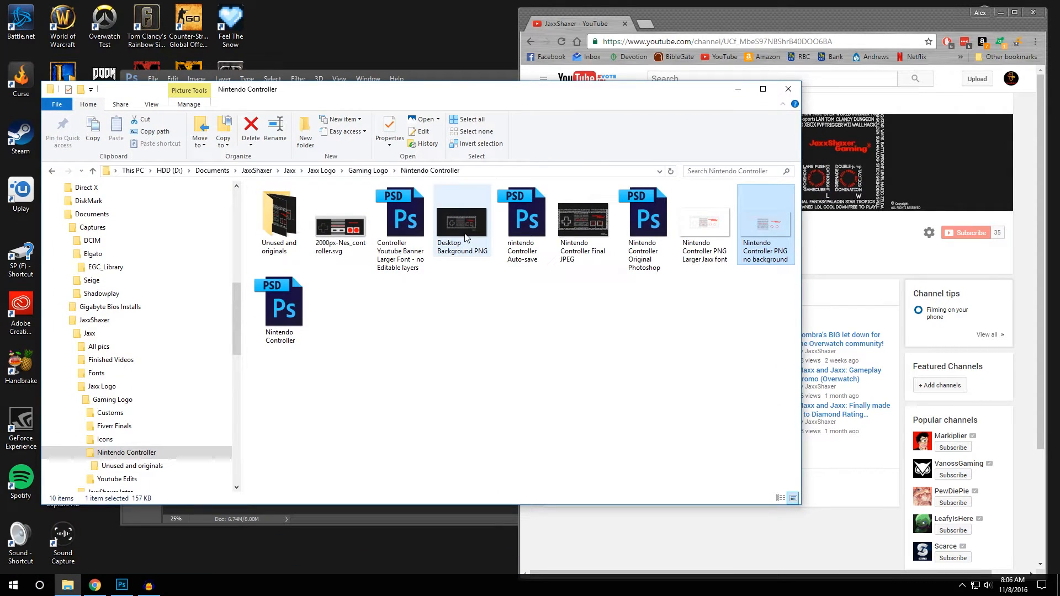
pyautogui.click(1016, 161)
pyautogui.click(1005, 124)
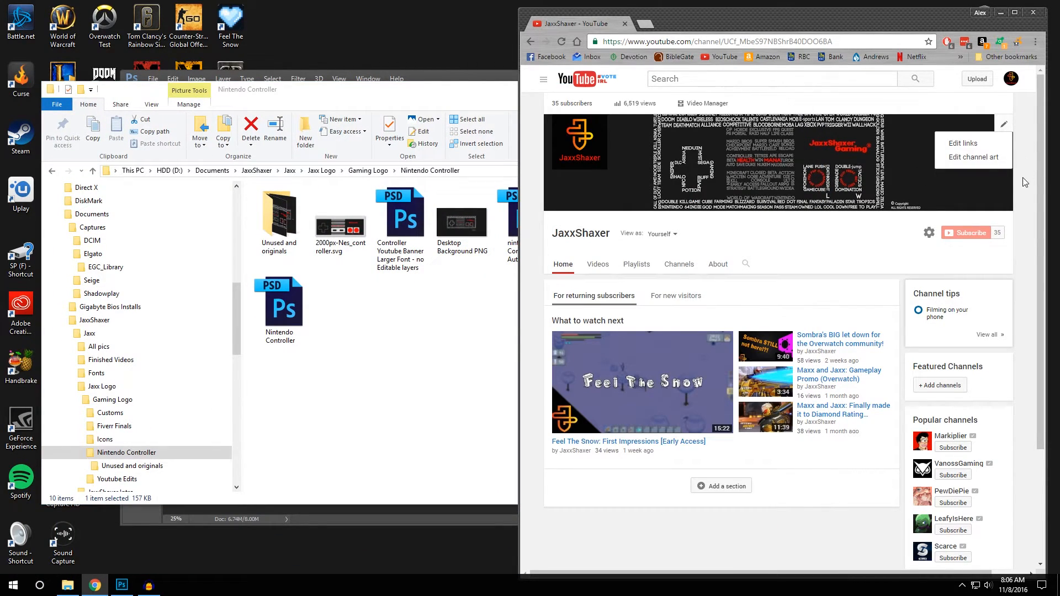
pyautogui.click(975, 159)
pyautogui.moveTo(462, 226); pyautogui.dragTo(785, 276)
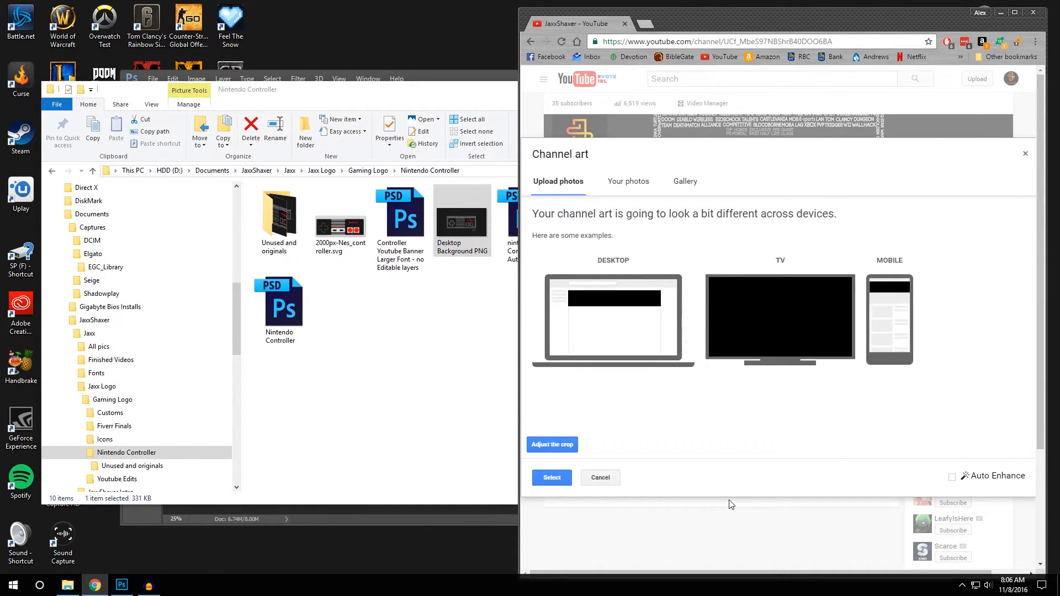
pyautogui.click(569, 445)
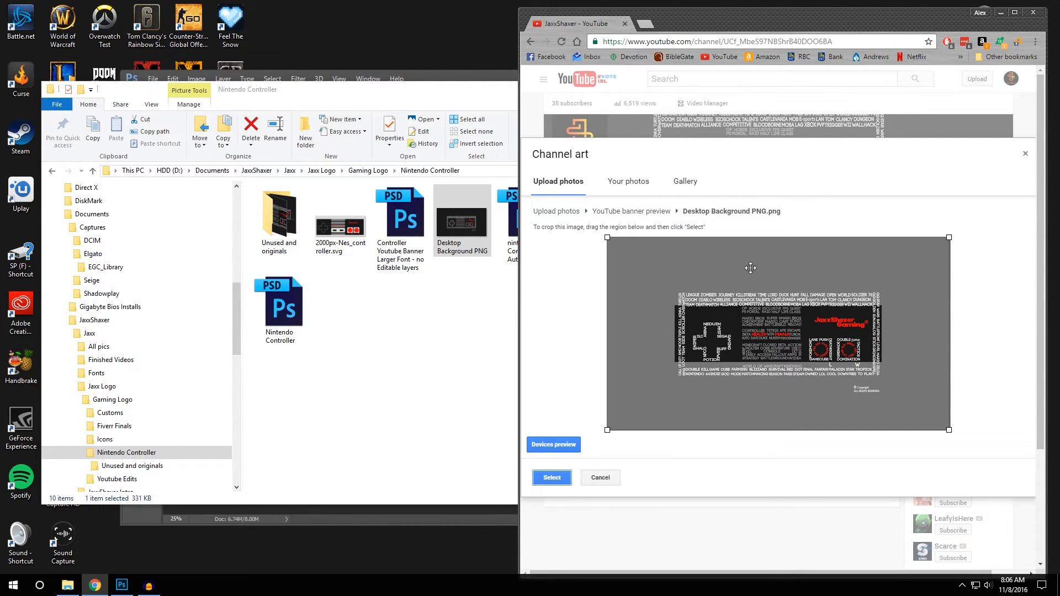
pyautogui.moveTo(607, 237)
pyautogui.mouseDown()
pyautogui.moveTo(674, 275)
pyautogui.moveTo(607, 238)
pyautogui.mouseUp()
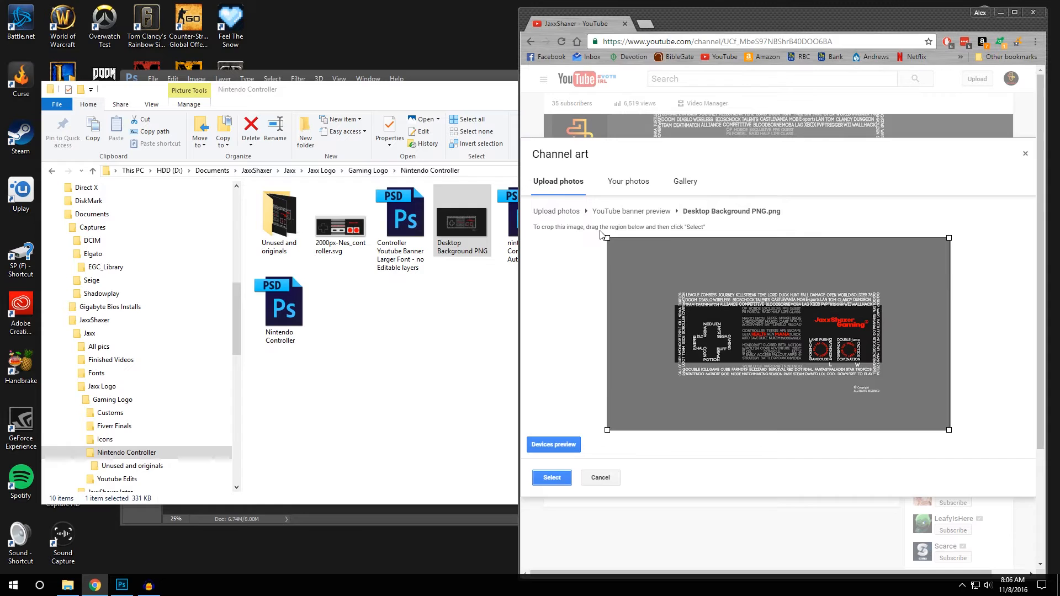
pyautogui.click(599, 478)
# - Upload Youtube Banner with larger Jaxx Font from the Youtube Edits folder as the channel art and apply it
pyautogui.click(452, 368)
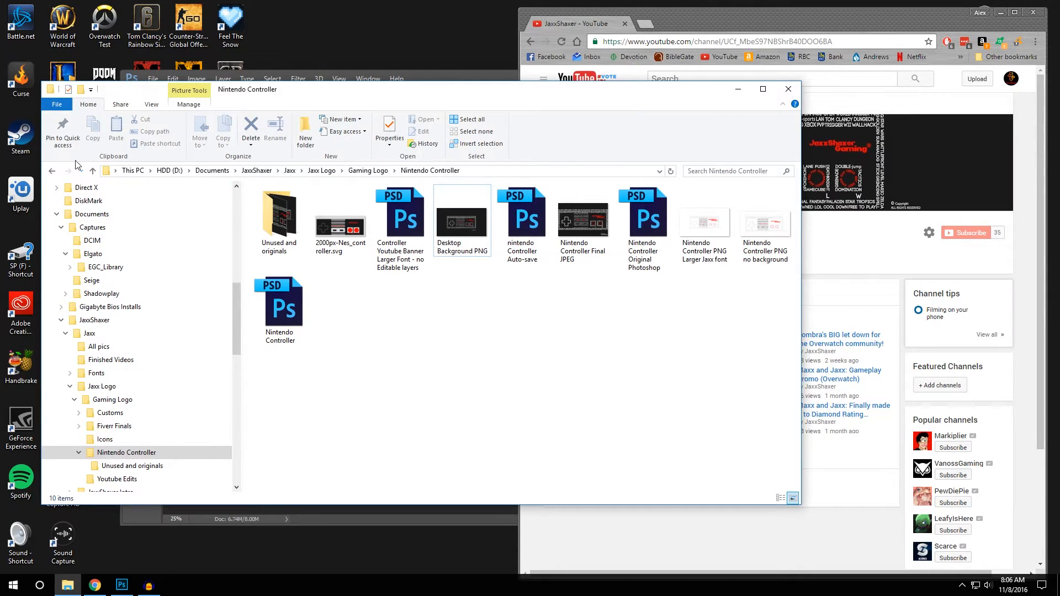
pyautogui.click(117, 479)
pyautogui.click(764, 223)
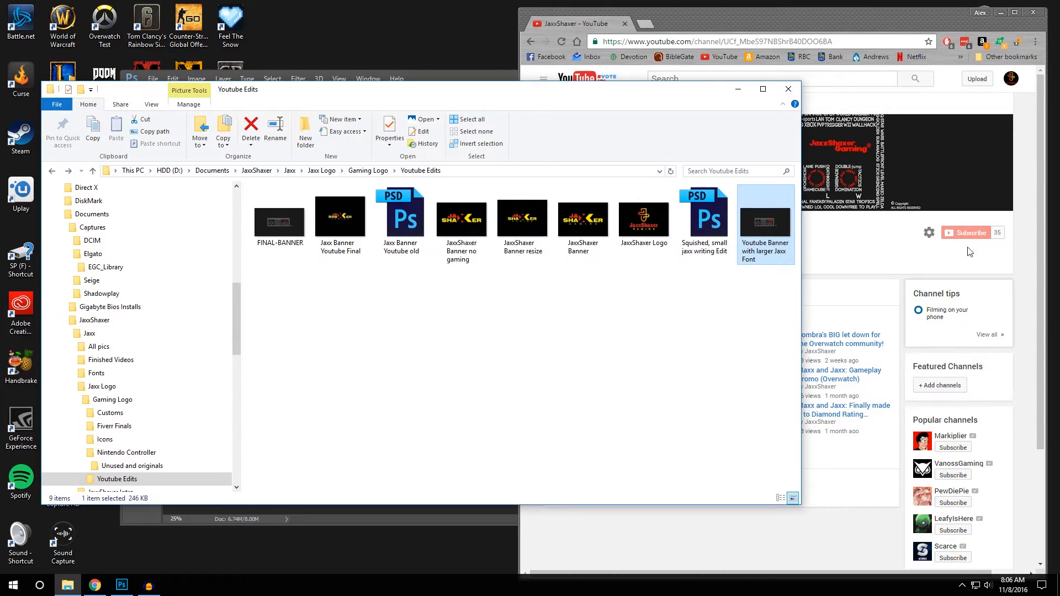
pyautogui.click(1005, 124)
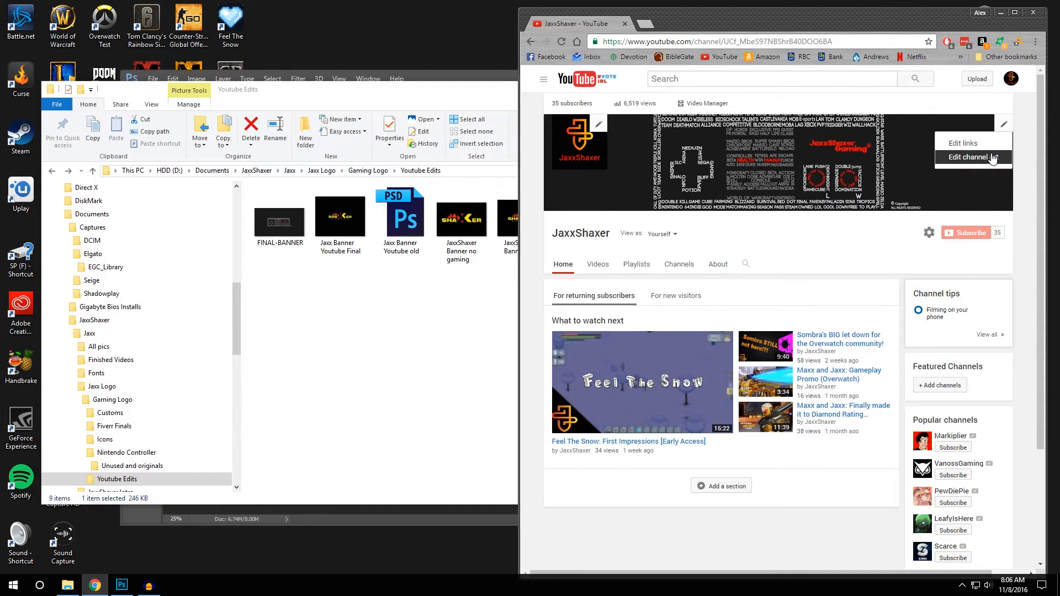
pyautogui.click(975, 164)
pyautogui.click(327, 311)
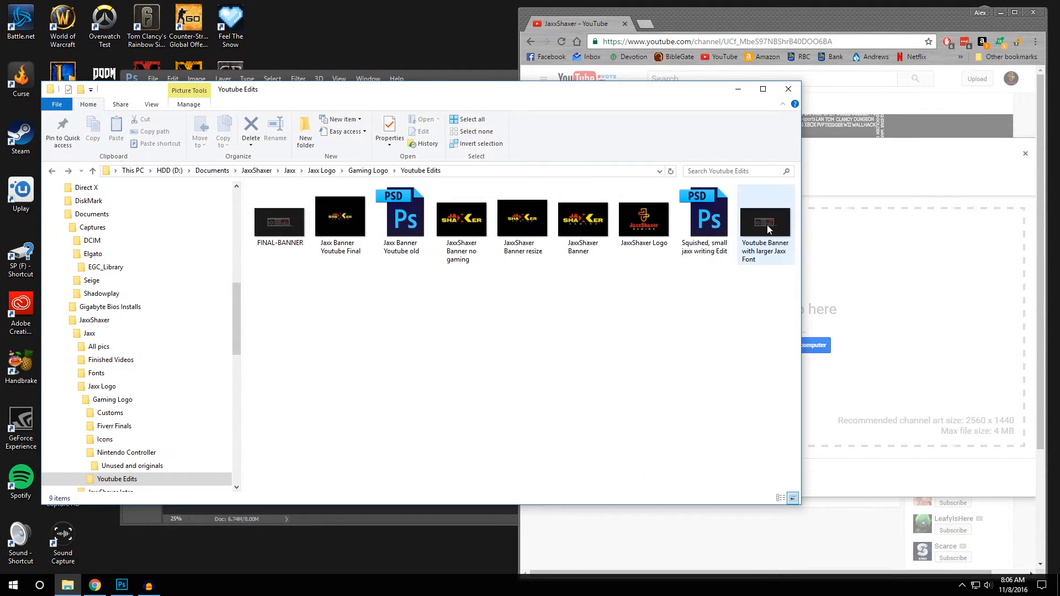
pyautogui.moveTo(764, 224); pyautogui.dragTo(912, 290)
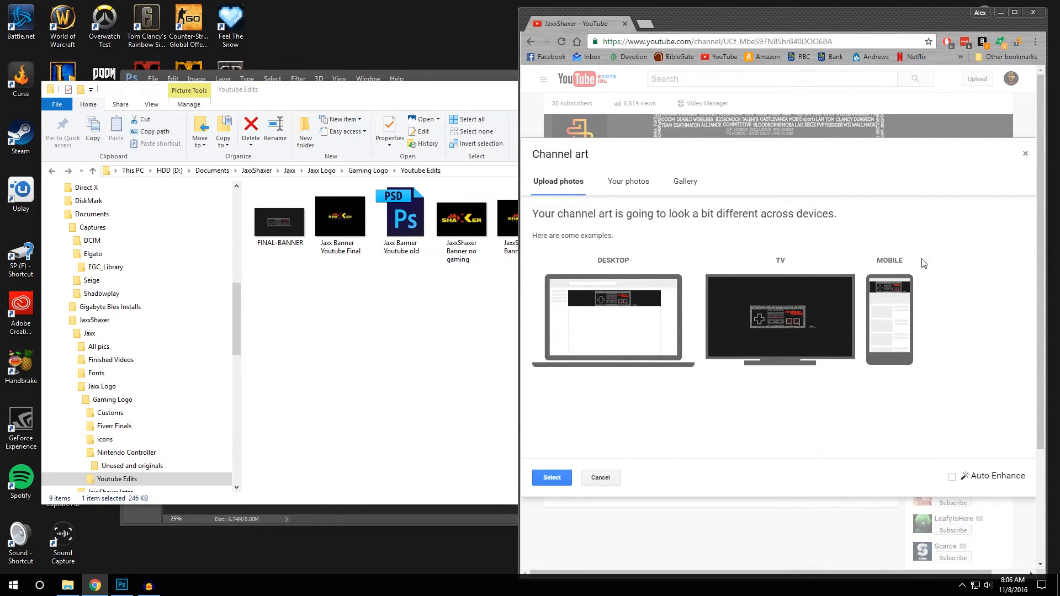
pyautogui.click(549, 477)
pyautogui.click(551, 478)
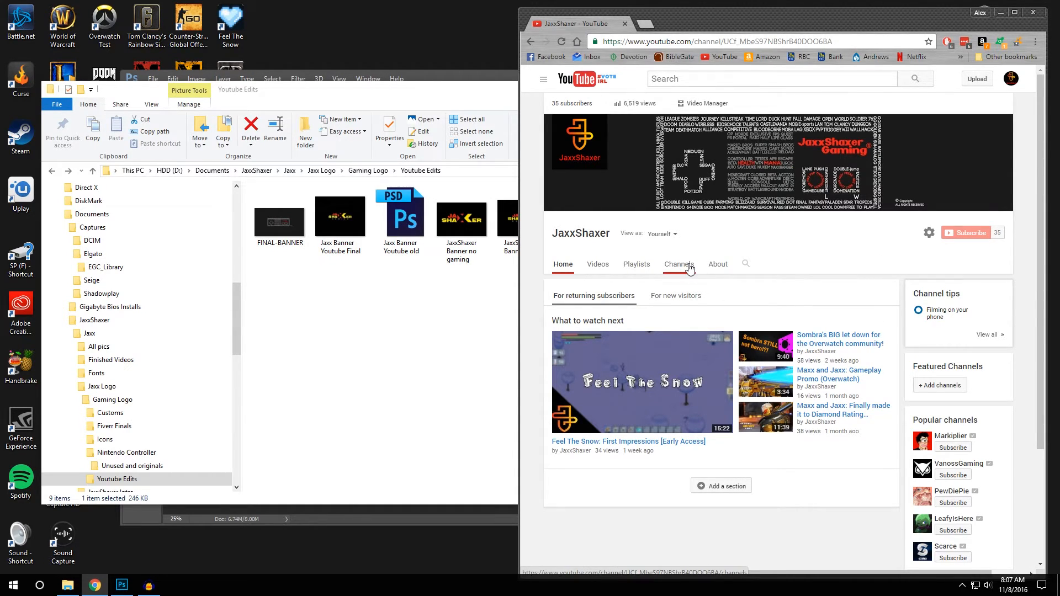
# - Return to Photoshop, deselect the artwork layer and check the banner's pixel dimensions in Image Size without changing them
pyautogui.click(390, 308)
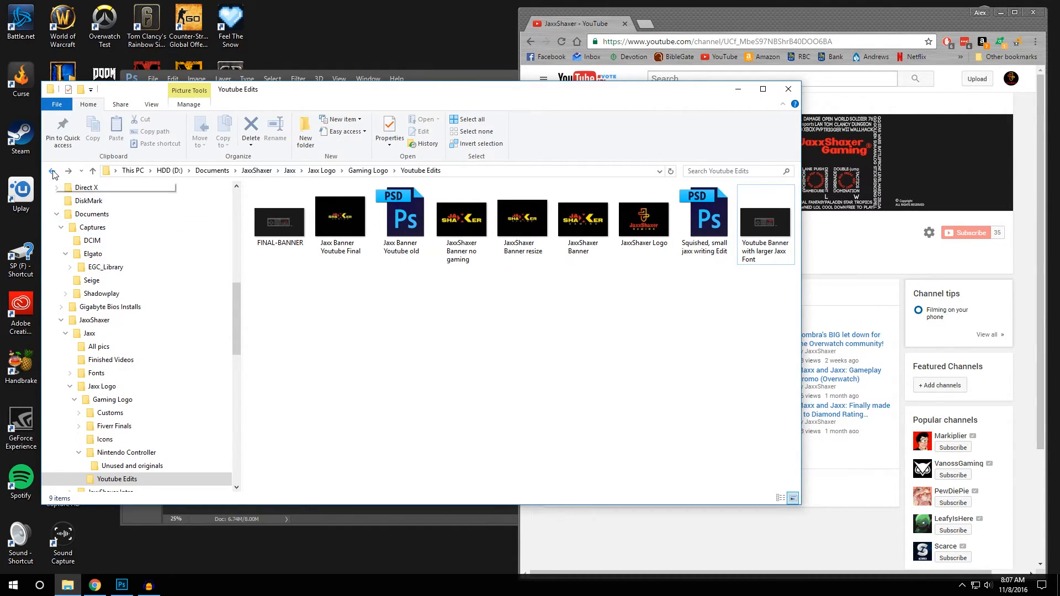
pyautogui.click(739, 89)
pyautogui.click(442, 198)
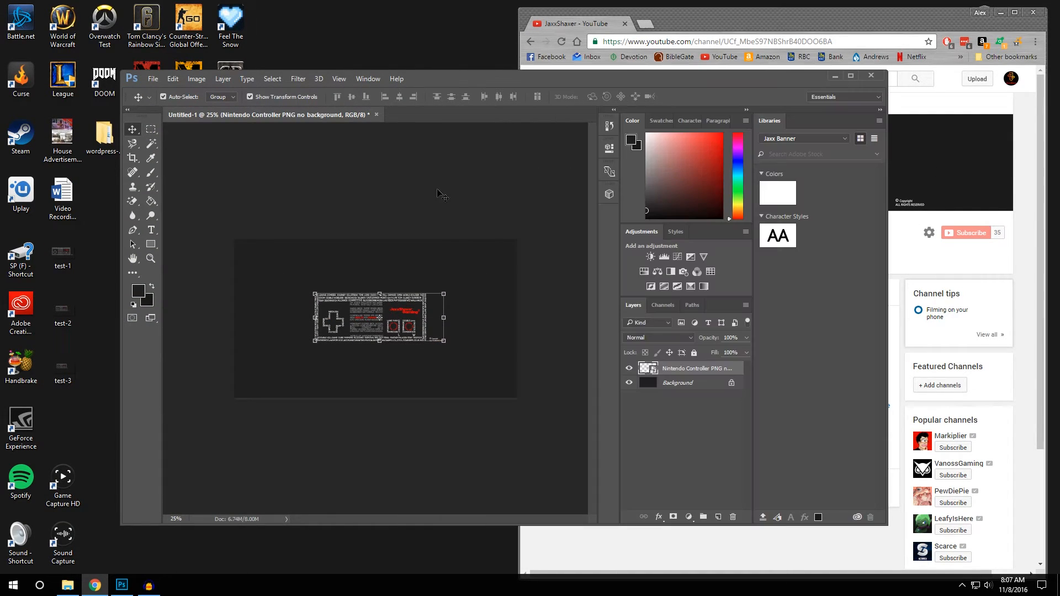
pyautogui.click(496, 420)
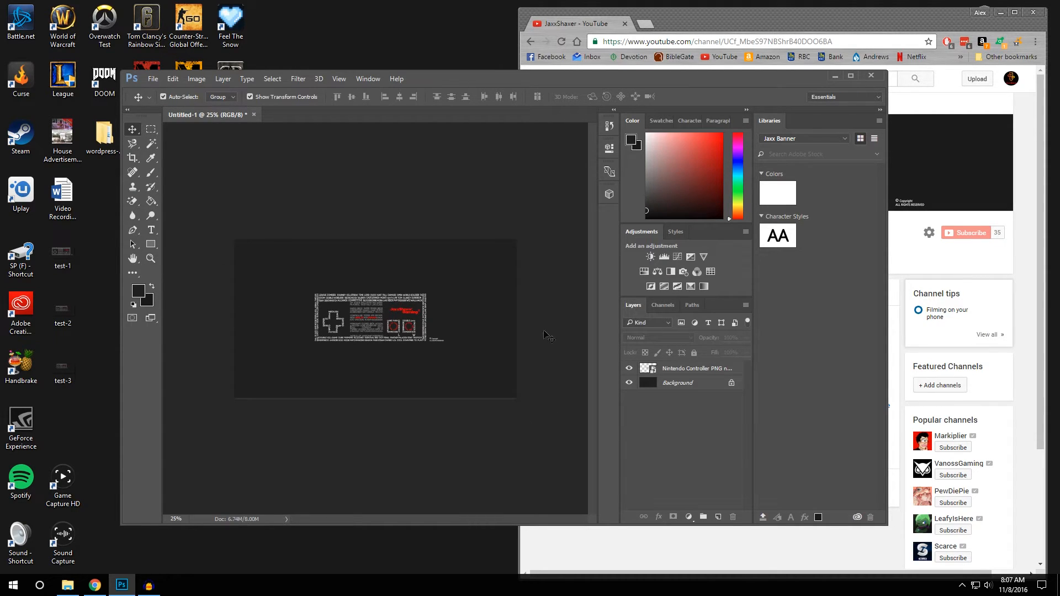
pyautogui.click(196, 78)
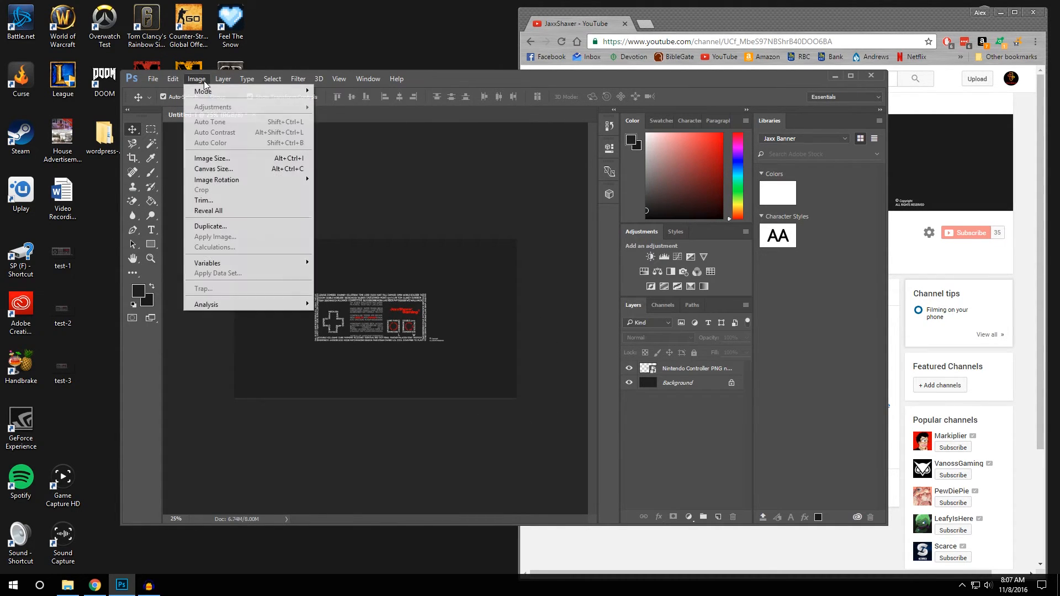
pyautogui.click(230, 160)
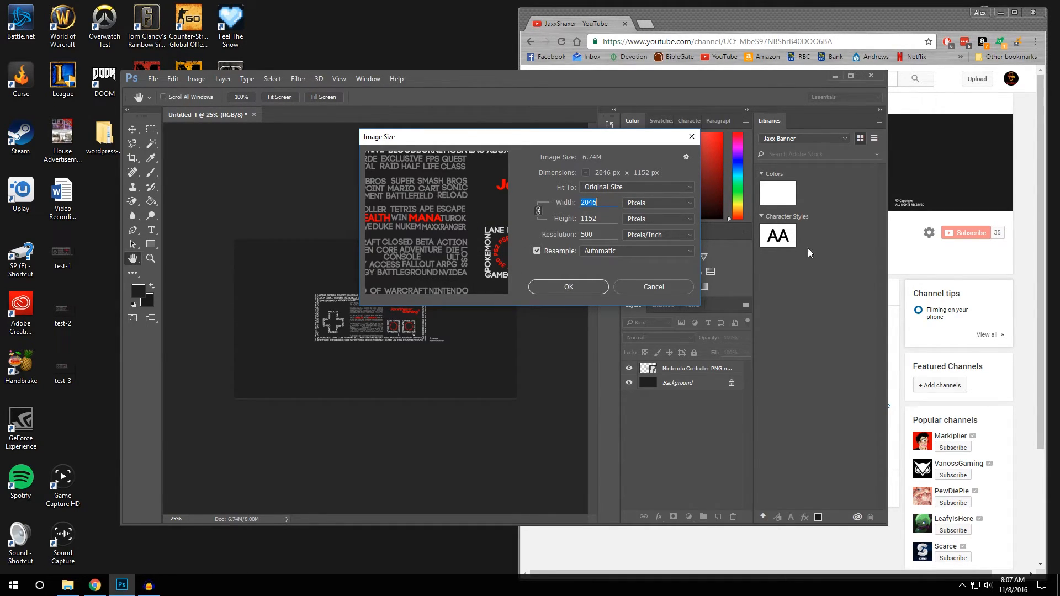
pyautogui.click(641, 286)
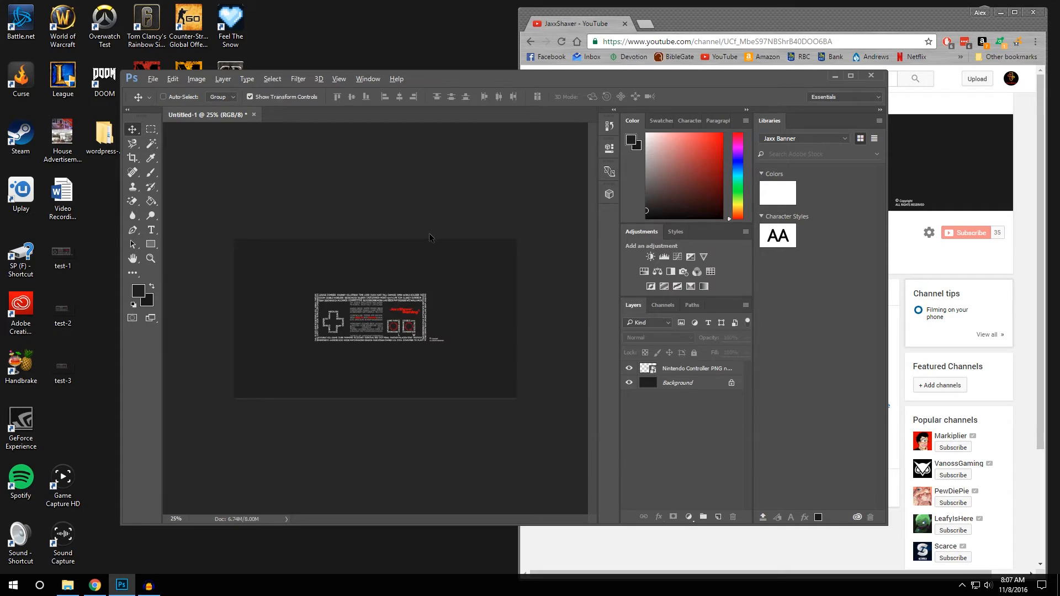
# - Open Save for Web for the banner and set the export format to JPEG
pyautogui.hotkey('ctrl', 'alt', 'shift', 's')
pyautogui.click(724, 108)
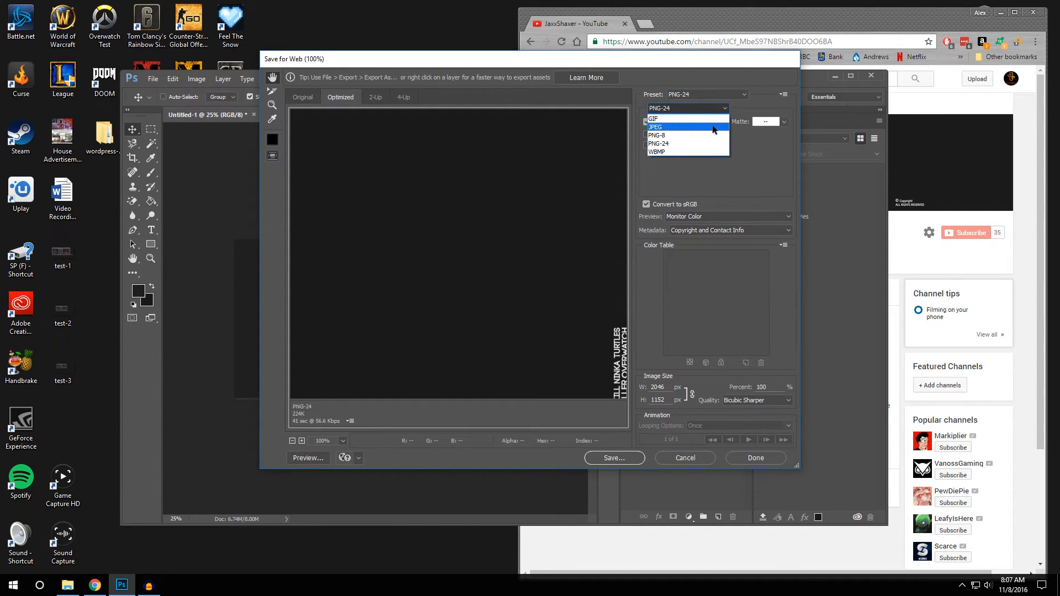
pyautogui.click(713, 128)
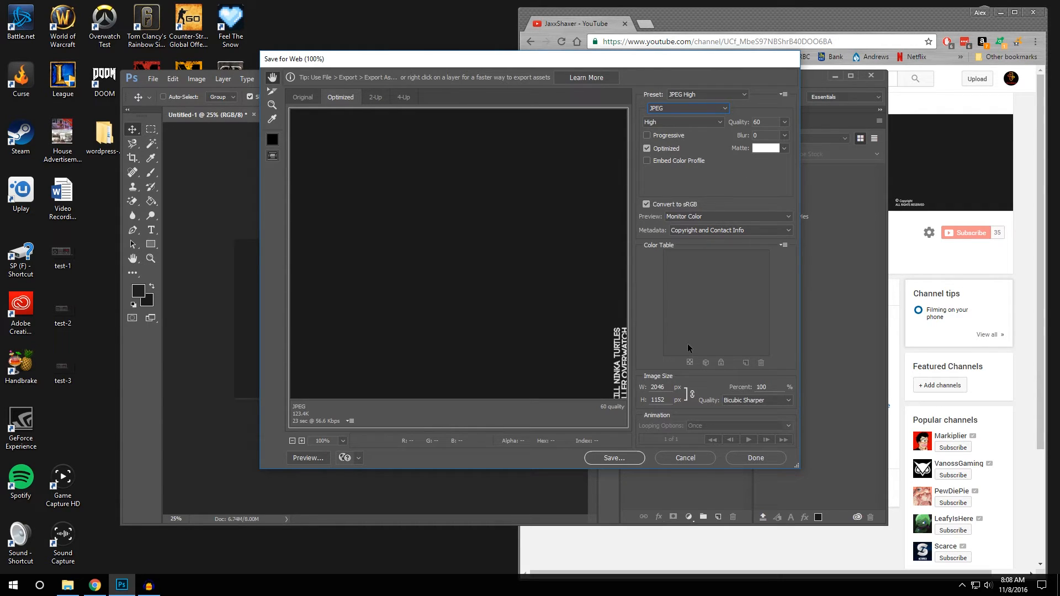
# - Check the banner's pixel width and height in Save for Web, then cancel the export
pyautogui.click(667, 387)
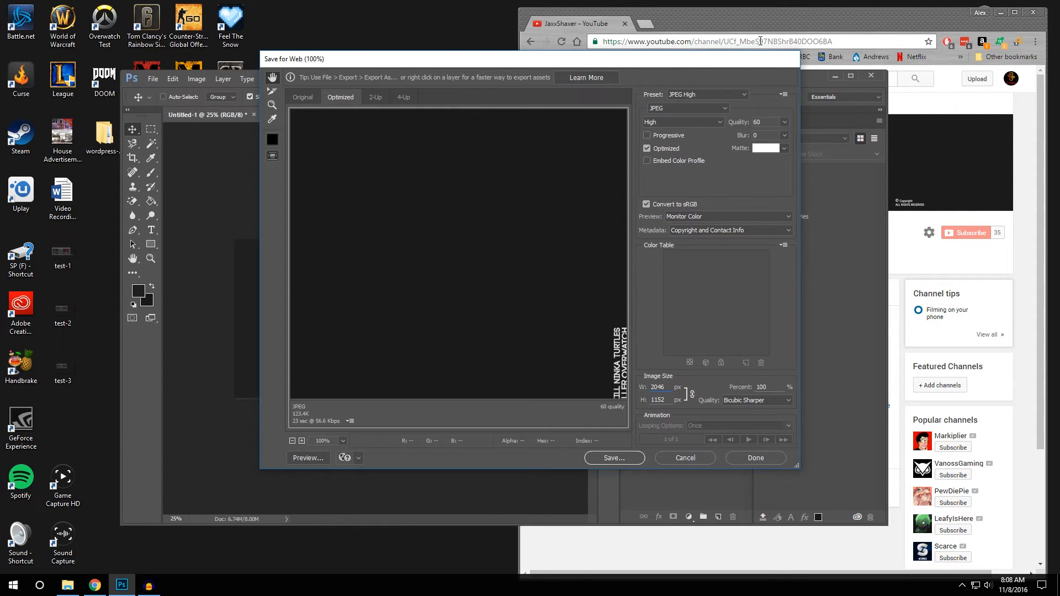
pyautogui.click(687, 458)
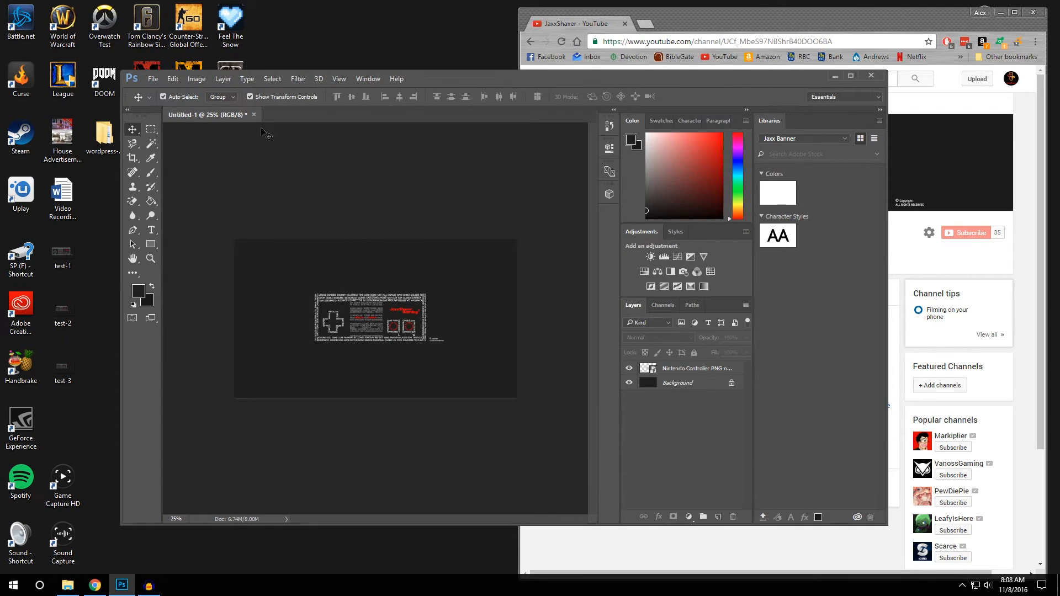
# - Create a new 2048 by 1152 pixel document and fill its background with the dark foreground color
pyautogui.click(153, 79)
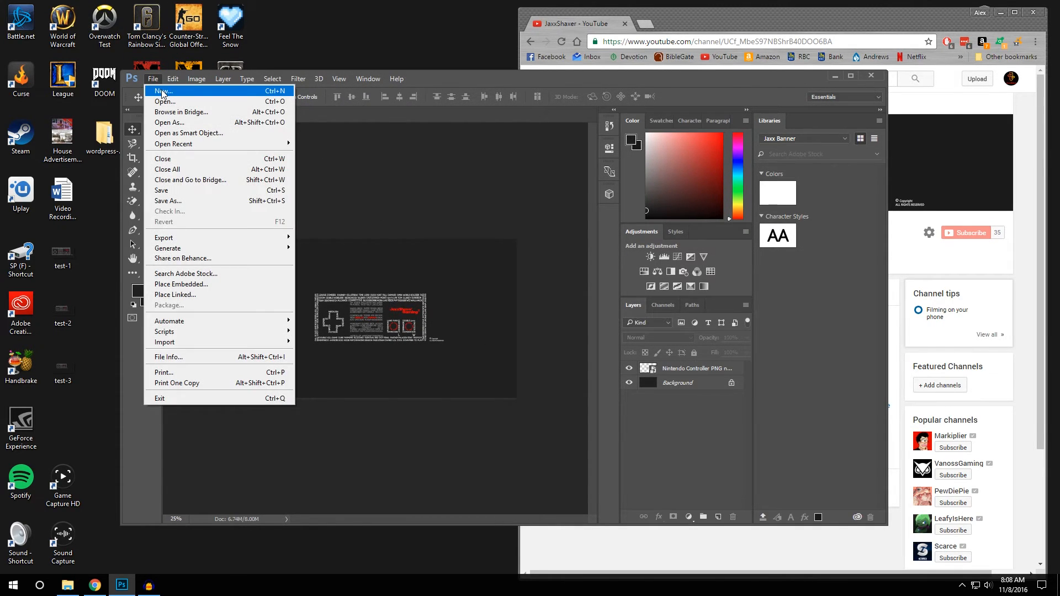
pyautogui.click(162, 92)
pyautogui.doubleClick(489, 188)
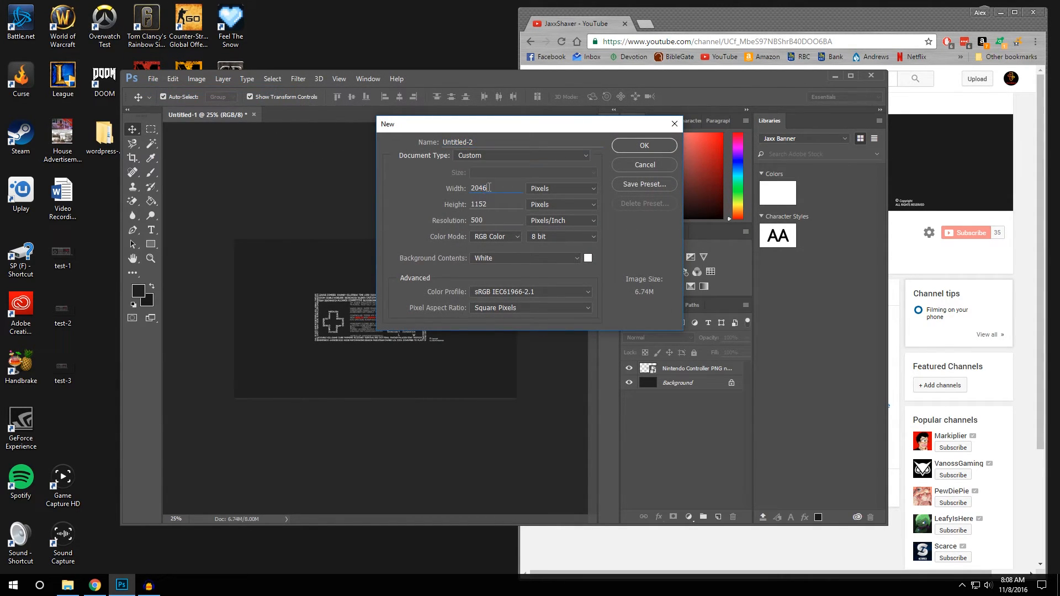
pyautogui.press('BackSpace')
pyautogui.write('8')
pyautogui.click(644, 145)
pyautogui.click(158, 202)
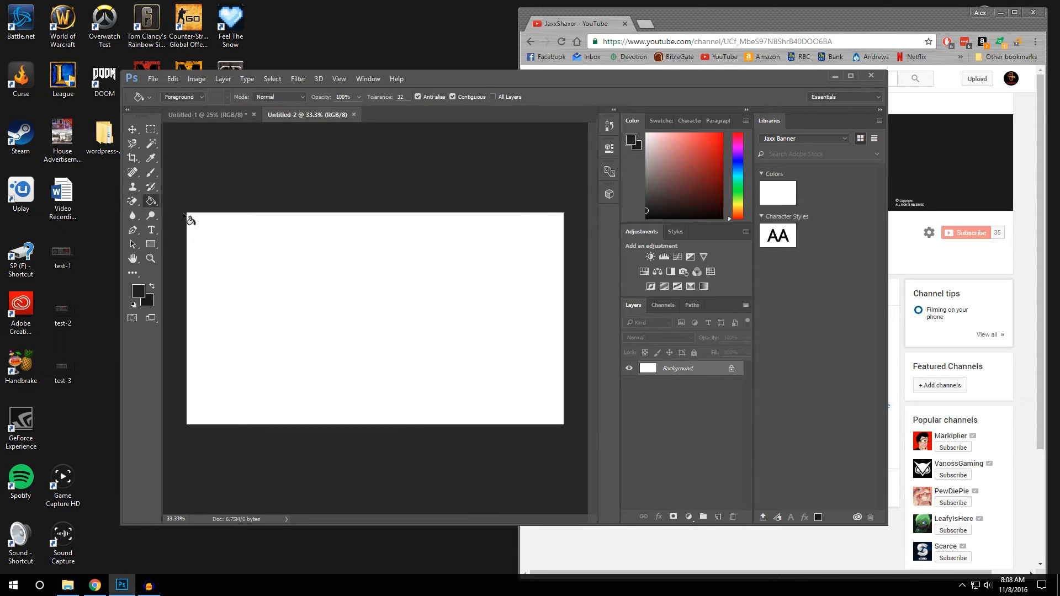
pyautogui.click(312, 284)
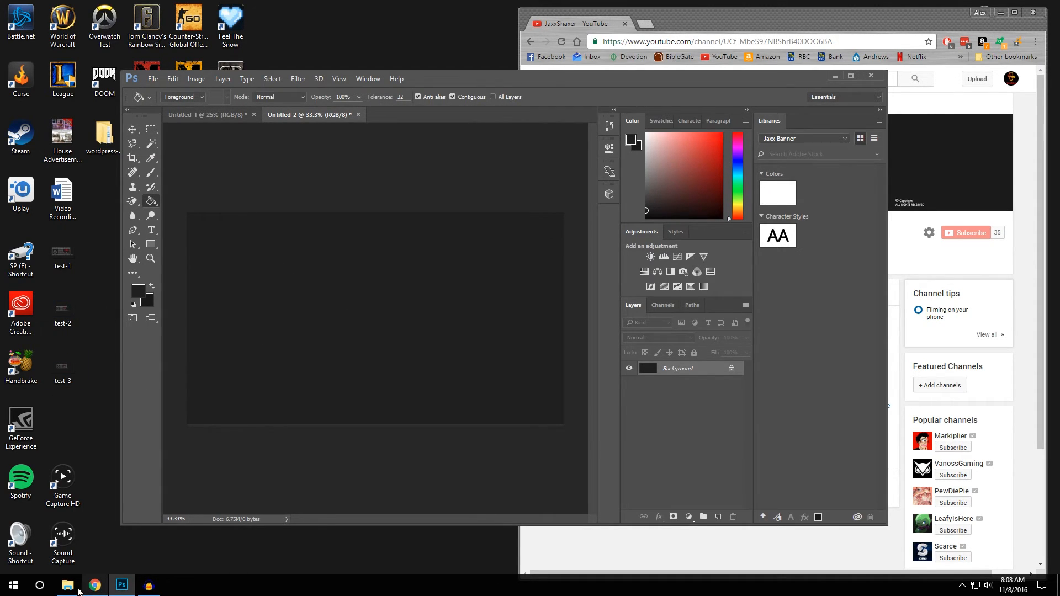
# - Place Youtube Banner with larger Jaxx Font from File Explorer into the new document and commit the placement
pyautogui.click(67, 586)
pyautogui.click(746, 231)
pyautogui.moveTo(578, 95); pyautogui.dragTo(462, 320)
pyautogui.moveTo(646, 461); pyautogui.dragTo(432, 271)
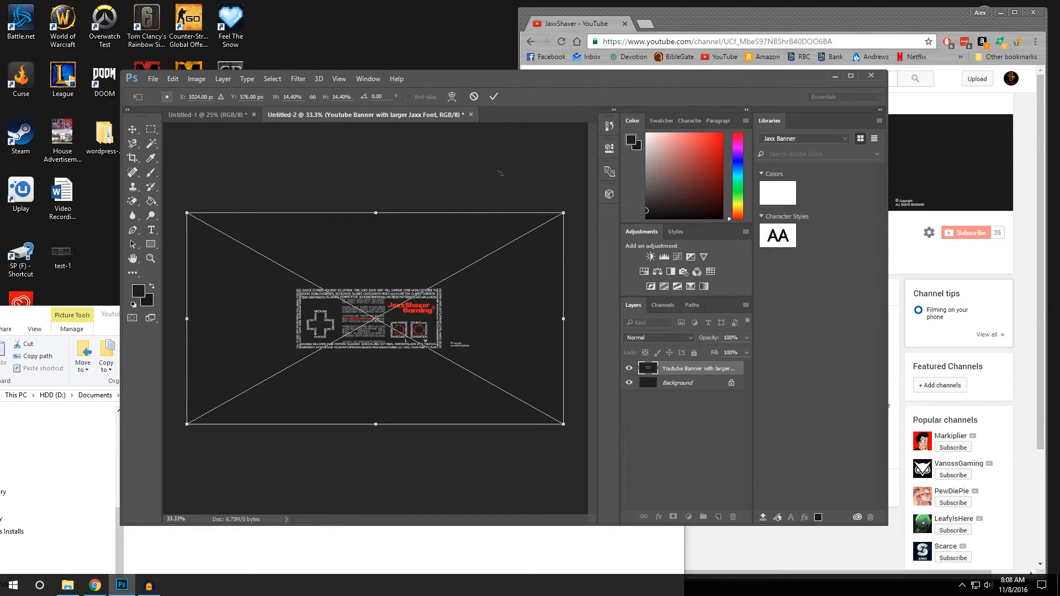
pyautogui.click(493, 97)
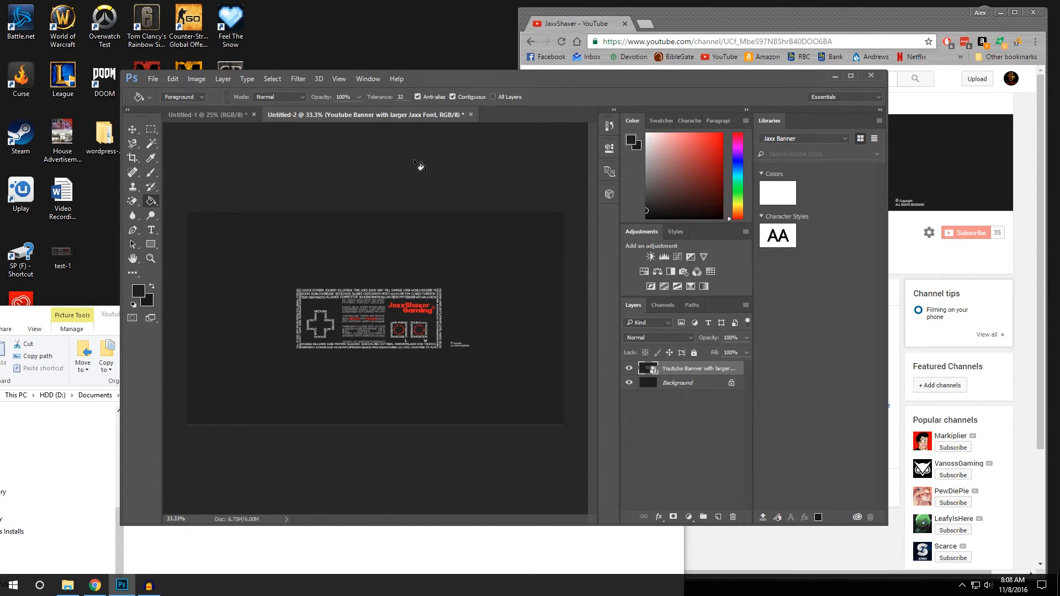
# - Export the banner through Save for Web as PNG-24 to the desktop as Untitled-2 and close File Explorer
pyautogui.hotkey('ctrl', 'alt', 'shift', 's')
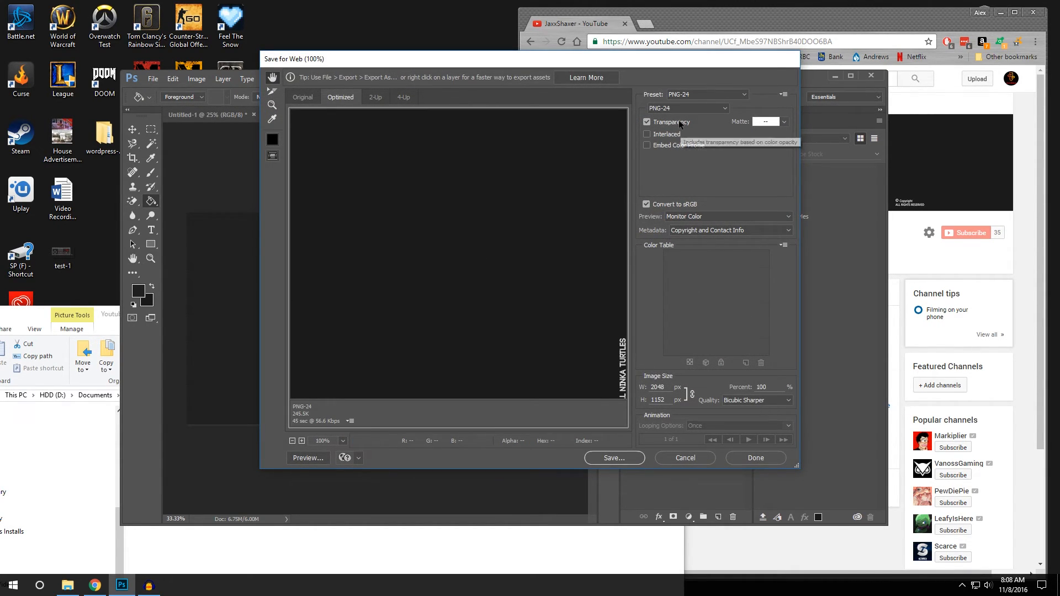
pyautogui.click(613, 459)
pyautogui.click(547, 273)
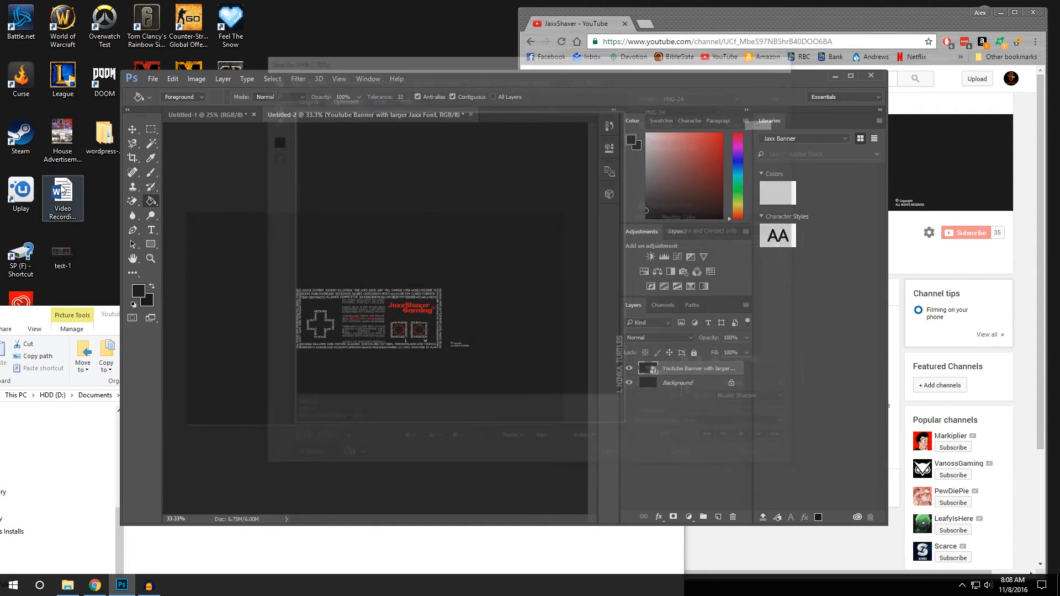
pyautogui.click(105, 323)
pyautogui.click(623, 312)
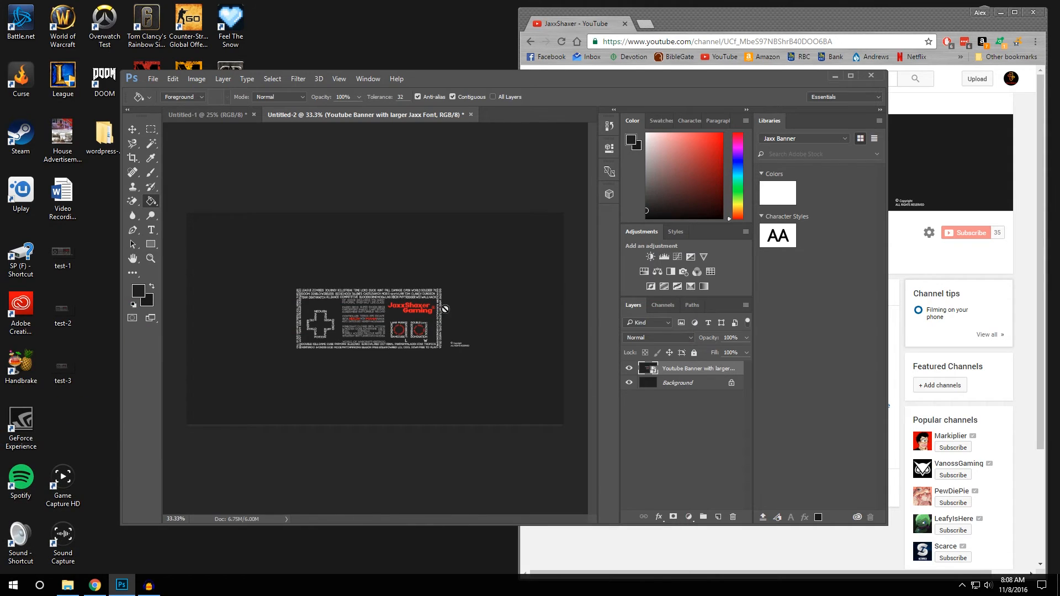
# - Switch to the YouTube channel, upload Untitled-2 from the desktop as channel art, inspect the device preview and cancel
pyautogui.click(836, 76)
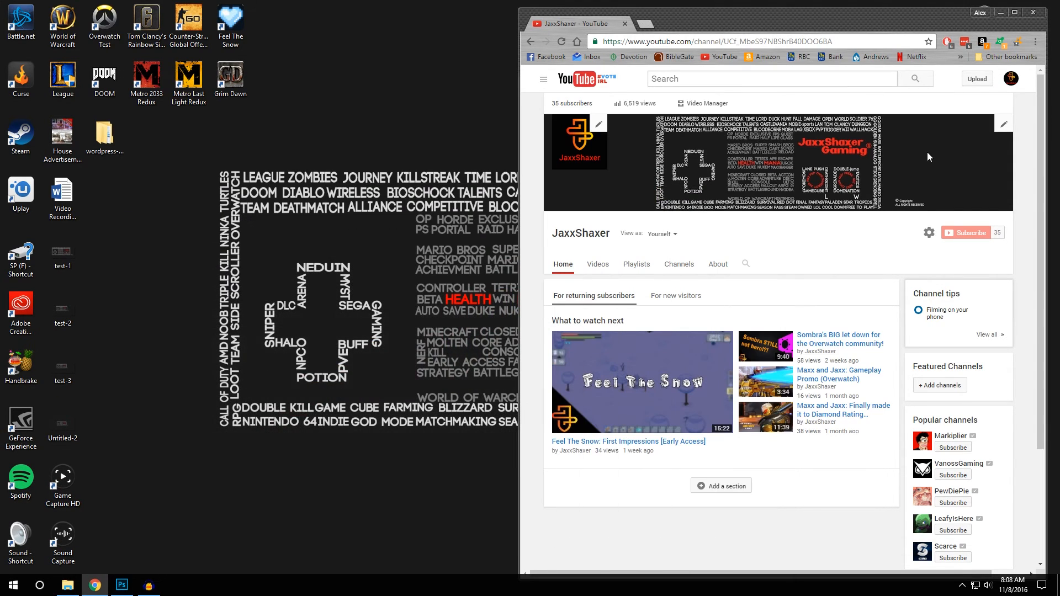
pyautogui.click(1005, 125)
pyautogui.click(980, 156)
pyautogui.moveTo(70, 425); pyautogui.dragTo(547, 317)
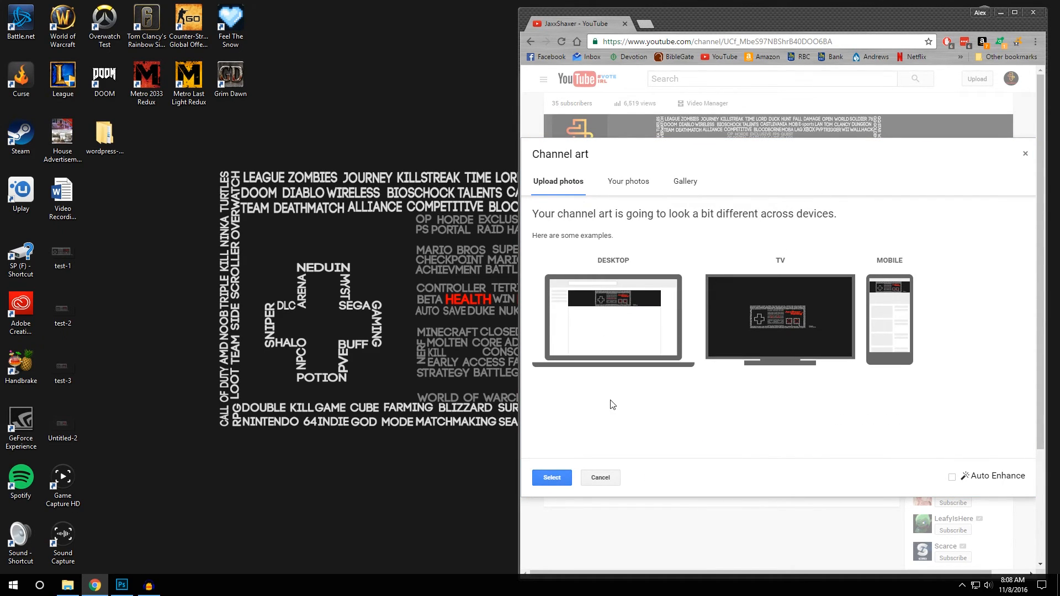
pyautogui.click(612, 482)
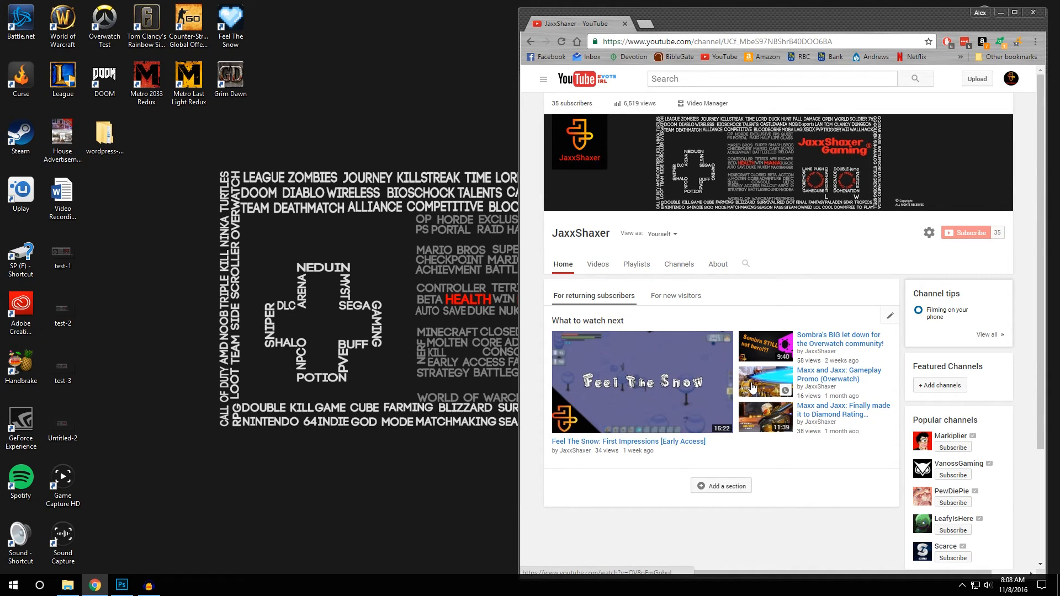
pyautogui.click(1004, 125)
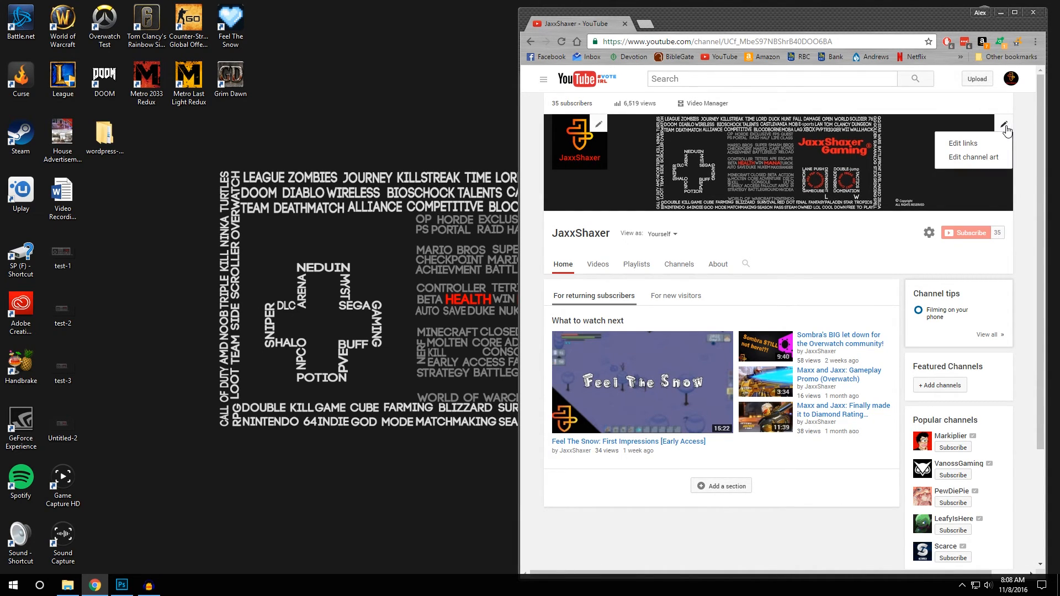
pyautogui.click(916, 105)
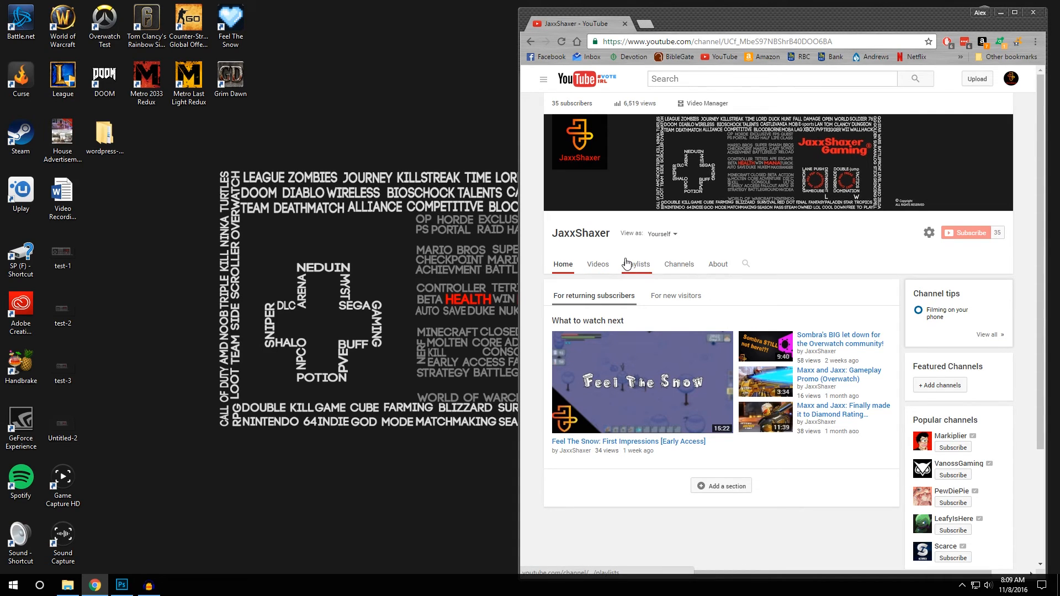
# - Delete the test-1, test-2, test-3 and Untitled-2 image files from the desktop
pyautogui.moveTo(184, 447); pyautogui.dragTo(55, 253)
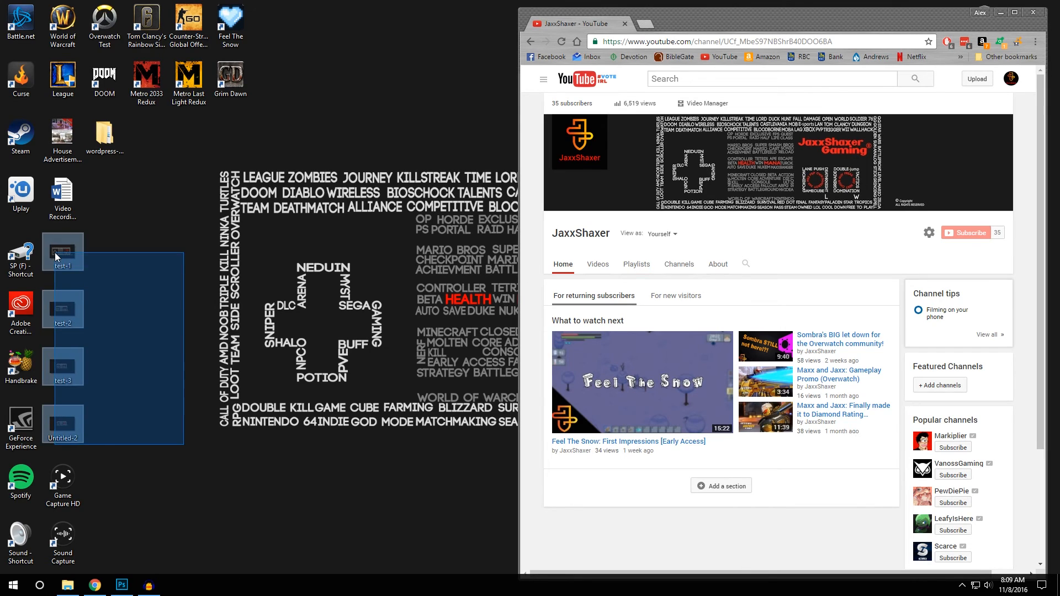
pyautogui.rightClick(60, 252)
pyautogui.click(93, 449)
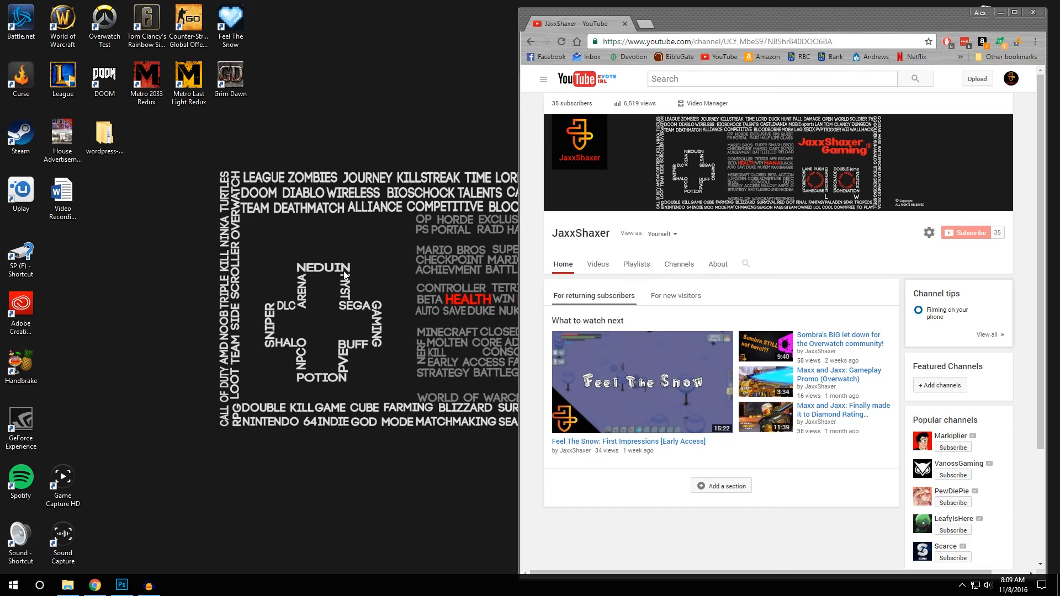
# - Move the browser window with the YouTube channel page to the middle of the desktop
pyautogui.moveTo(816, 18); pyautogui.dragTo(533, 24)
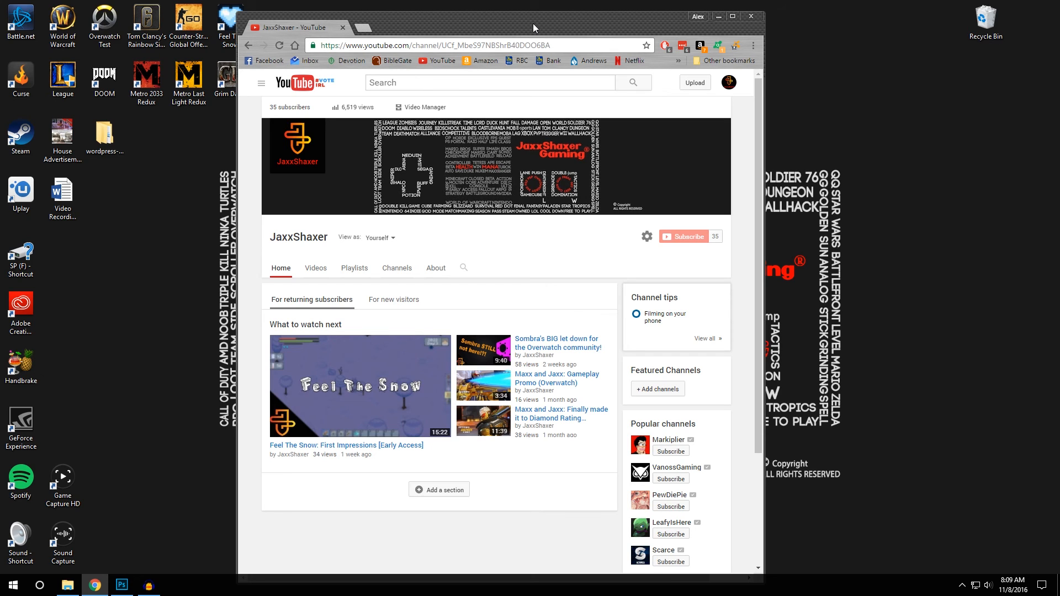
pyautogui.moveTo(532, 23); pyautogui.dragTo(568, 26)
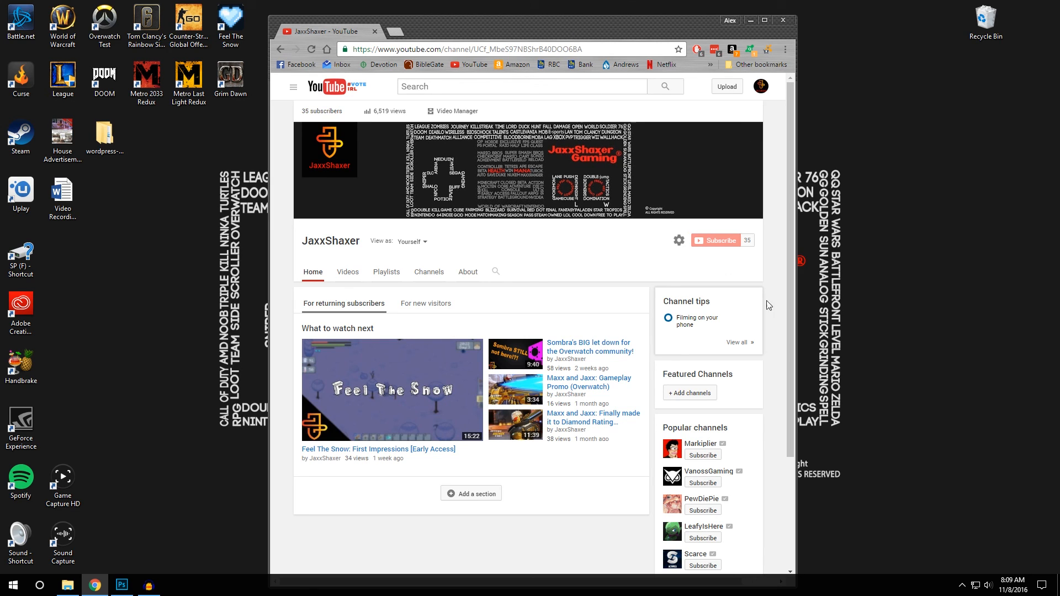
pyautogui.moveTo(645, 25)
pyautogui.mouseDown()
pyautogui.moveTo(642, 9)
pyautogui.moveTo(631, 479)
pyautogui.moveTo(624, 162)
pyautogui.moveTo(694, 182)
pyautogui.moveTo(661, 14)
pyautogui.mouseUp()
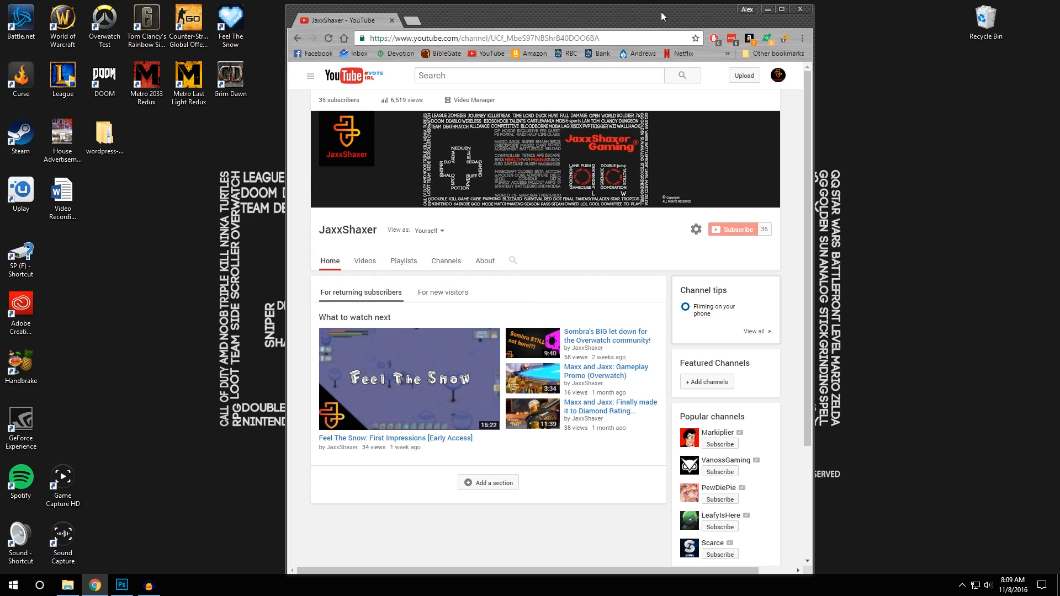